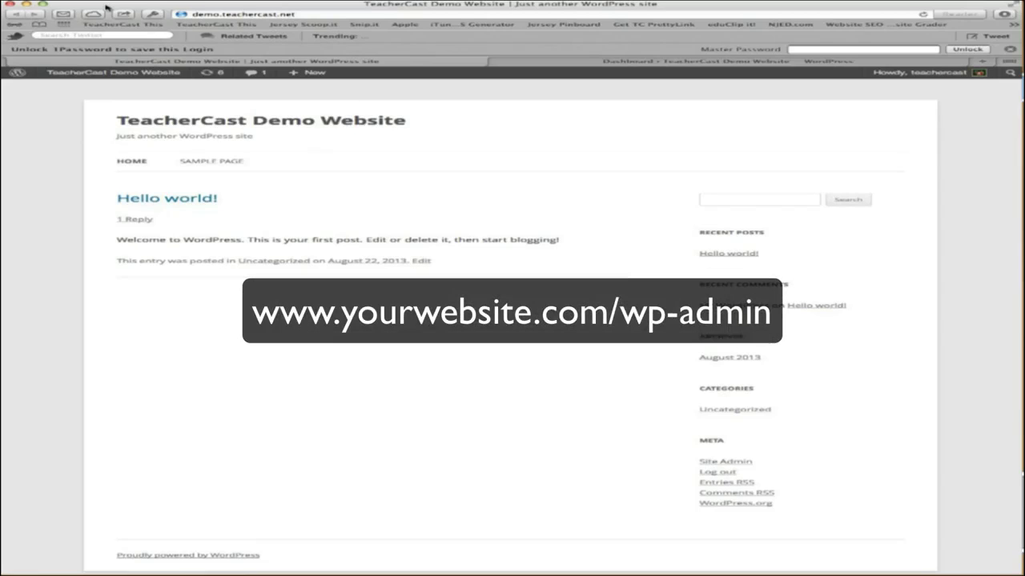
Hide every WordPress dashboard panel except Right Now, including QuickPress, Recent Drafts, the news feeds, Welcome, Incoming Links, Recent Comments and Plugins
{"action": "left_click", "coordinate": [621, 62]}
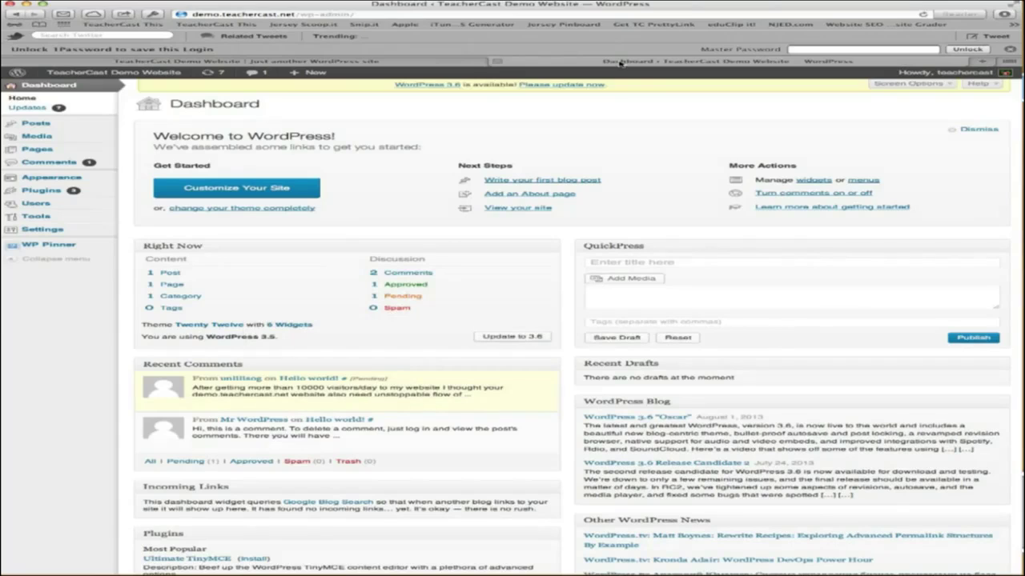
{"action": "left_click", "coordinate": [888, 85]}
{"action": "left_click", "coordinate": [650, 106]}
{"action": "left_click", "coordinate": [551, 107]}
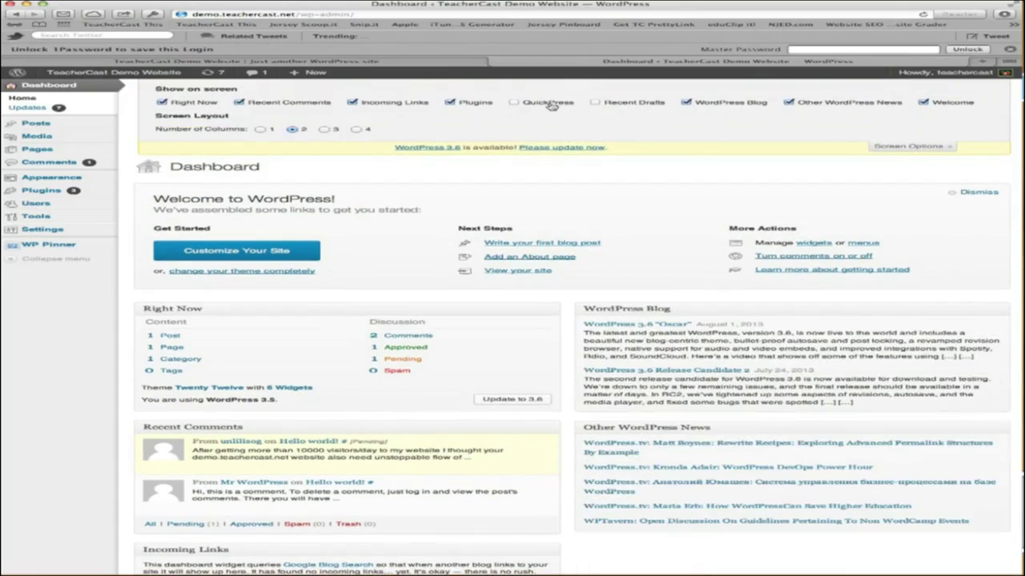
{"action": "left_click", "coordinate": [824, 104]}
{"action": "left_click", "coordinate": [943, 105]}
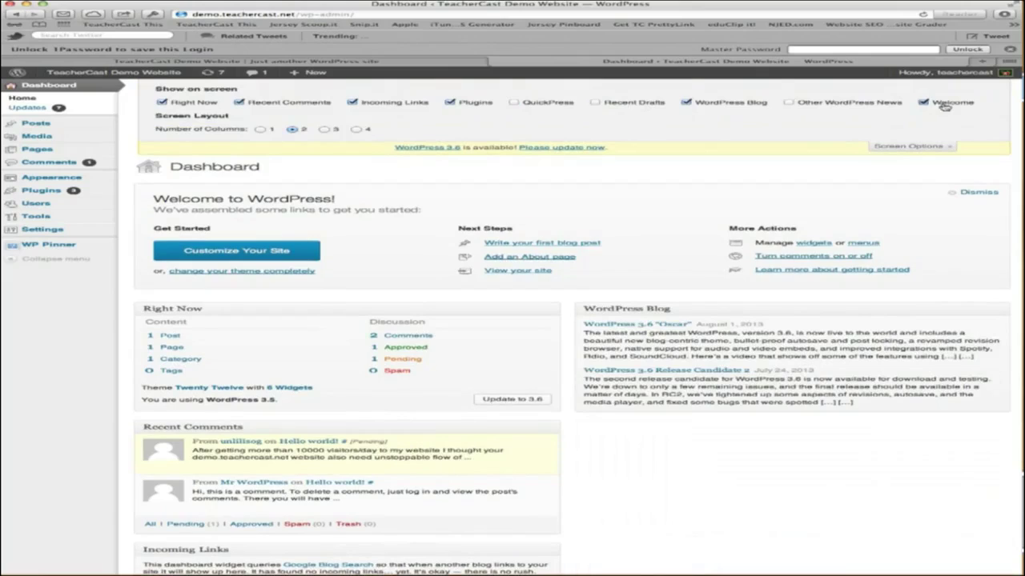
{"action": "left_click", "coordinate": [728, 103]}
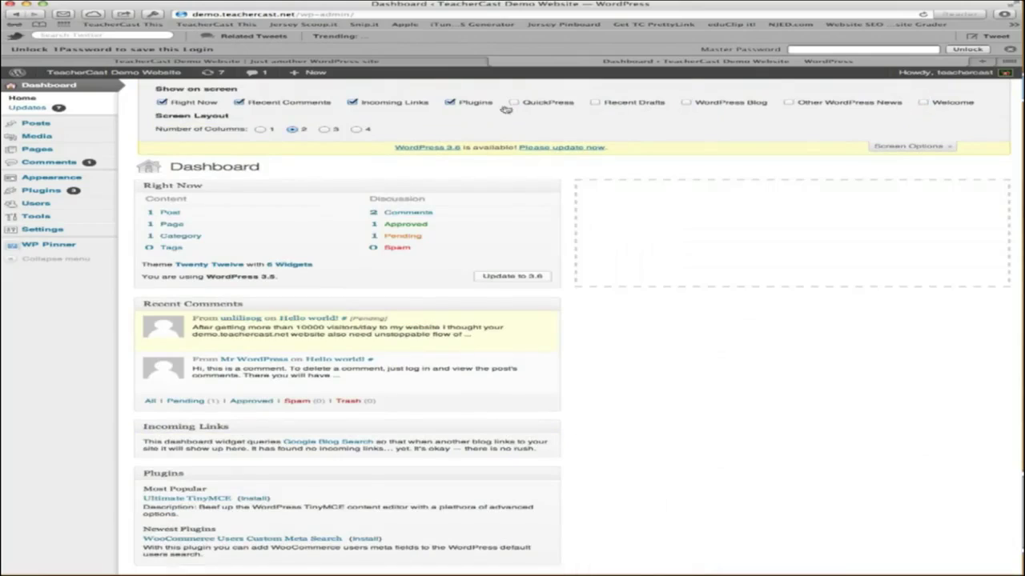
{"action": "left_click", "coordinate": [396, 104]}
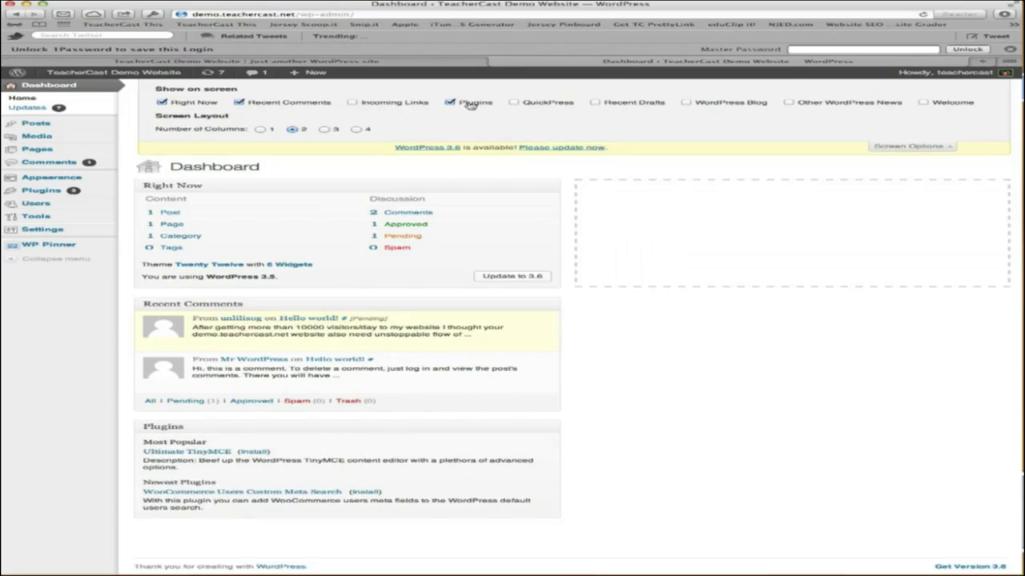
{"action": "left_click", "coordinate": [275, 104]}
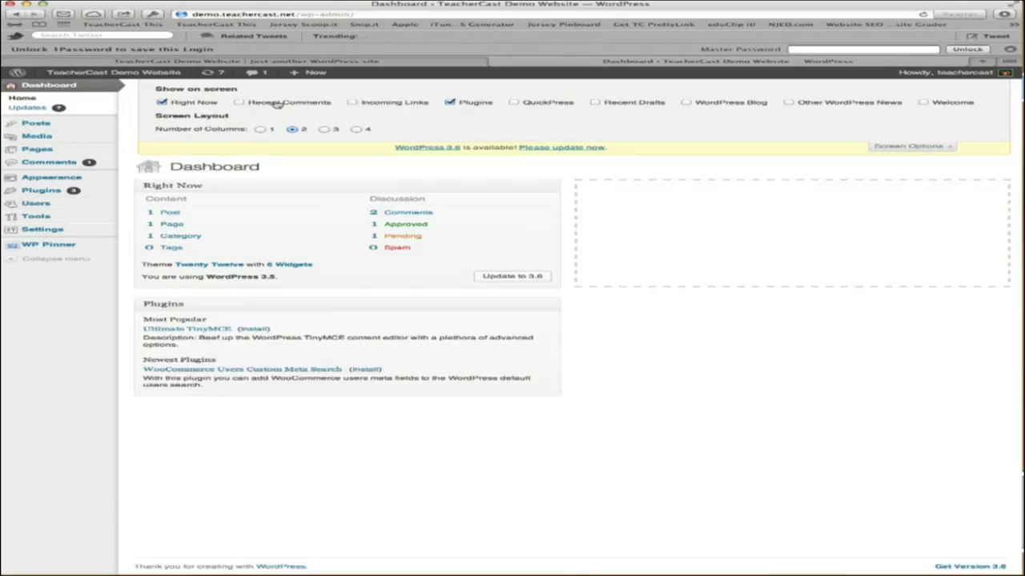
{"action": "left_click", "coordinate": [452, 104]}
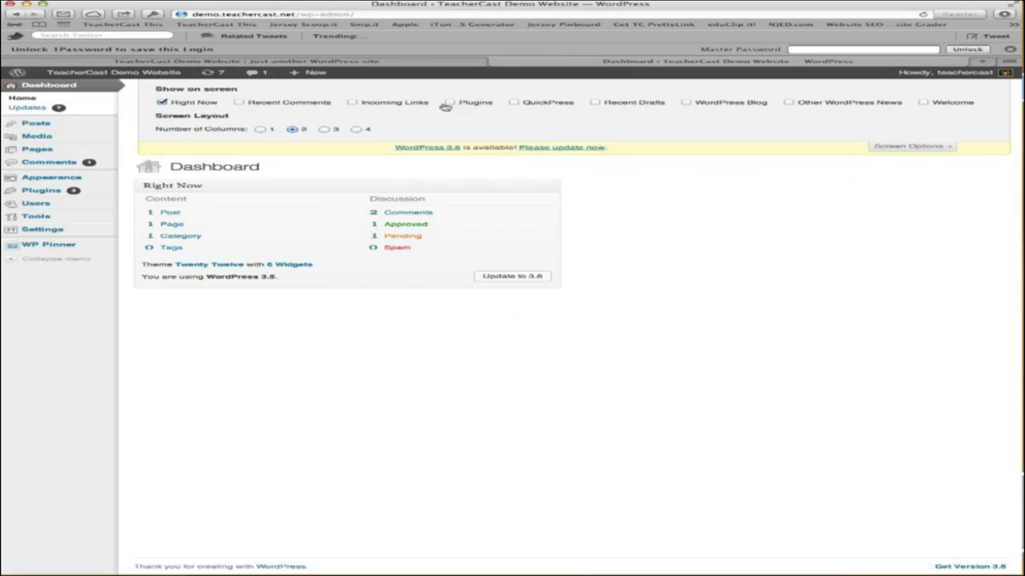
{"action": "left_click", "coordinate": [922, 146]}
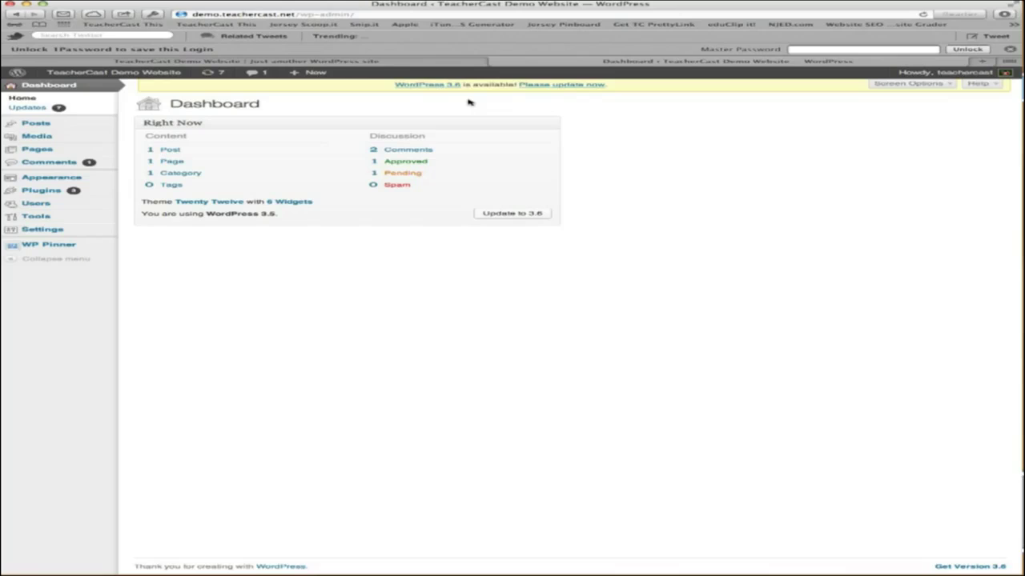
Activate the Academica theme in place of Twenty Twelve and reload the public site to show the new layout
{"action": "left_click", "coordinate": [444, 62]}
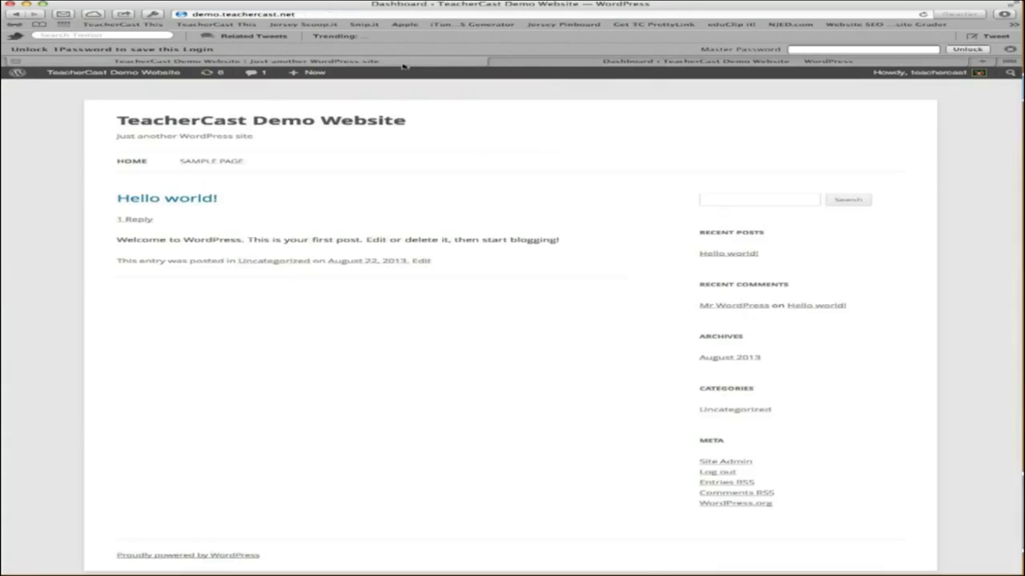
{"action": "left_click", "coordinate": [538, 65]}
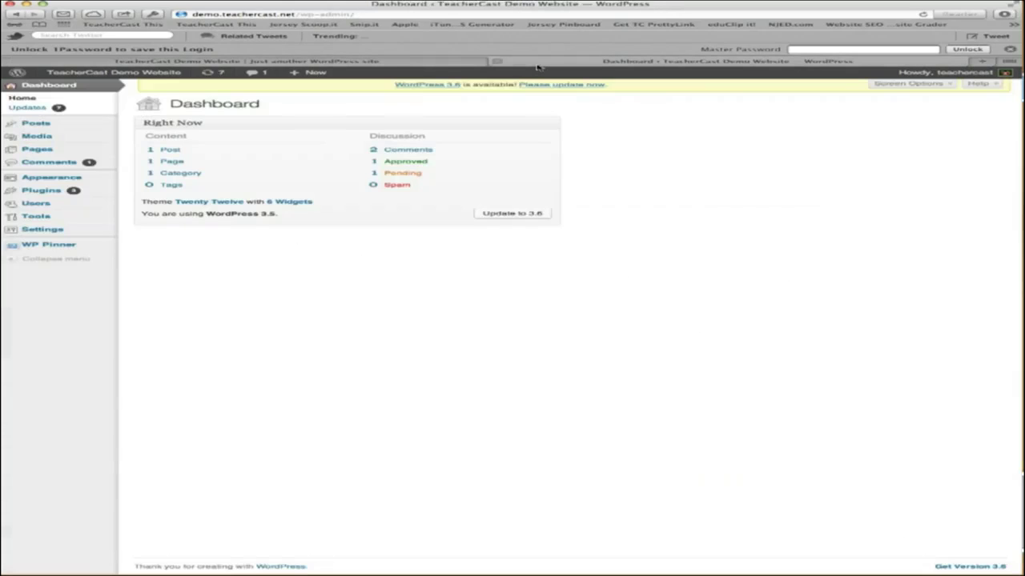
{"action": "mouse_move", "coordinate": [92, 177]}
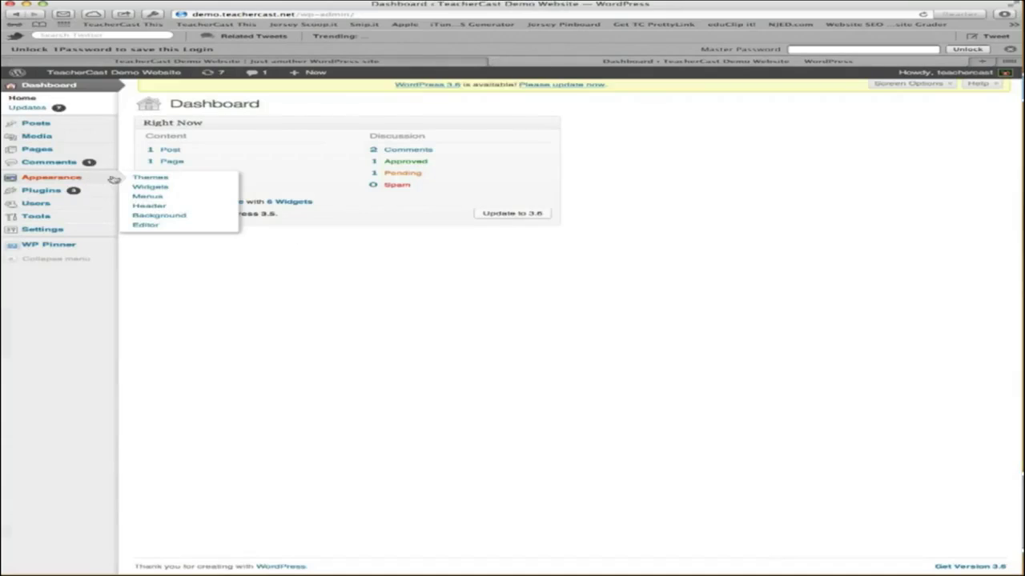
{"action": "left_click", "coordinate": [139, 177]}
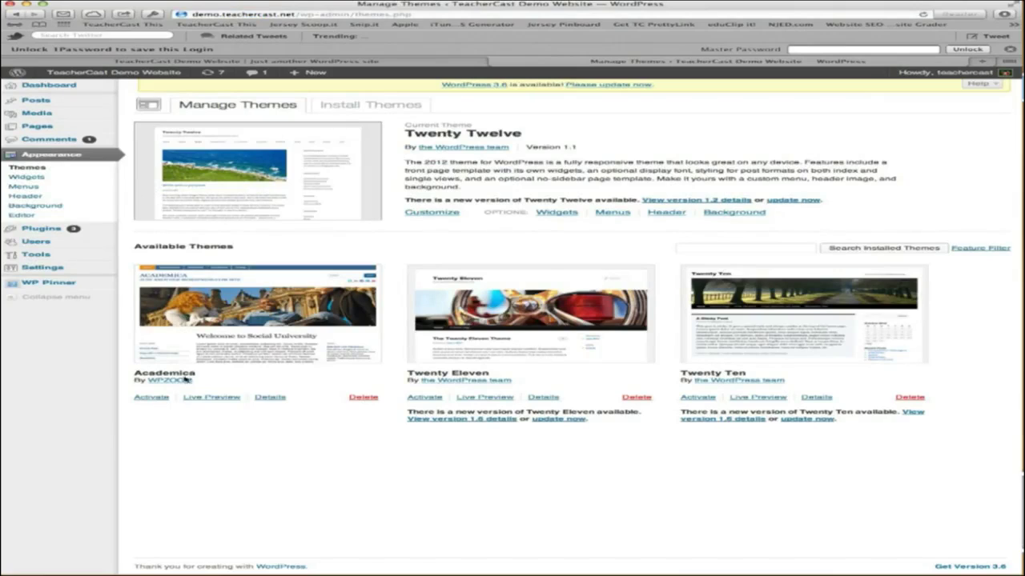
{"action": "left_click", "coordinate": [152, 398]}
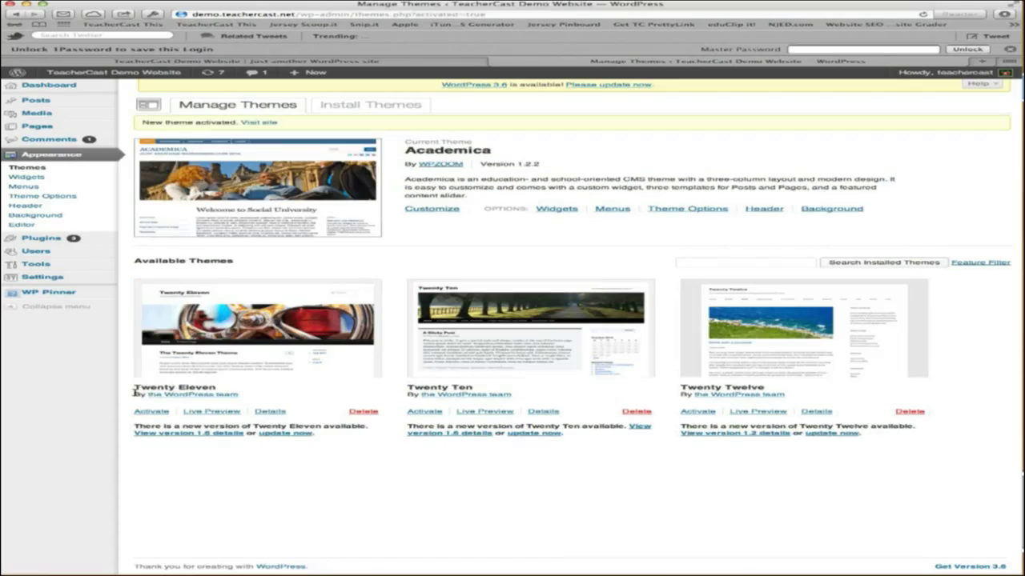
{"action": "left_click", "coordinate": [422, 63]}
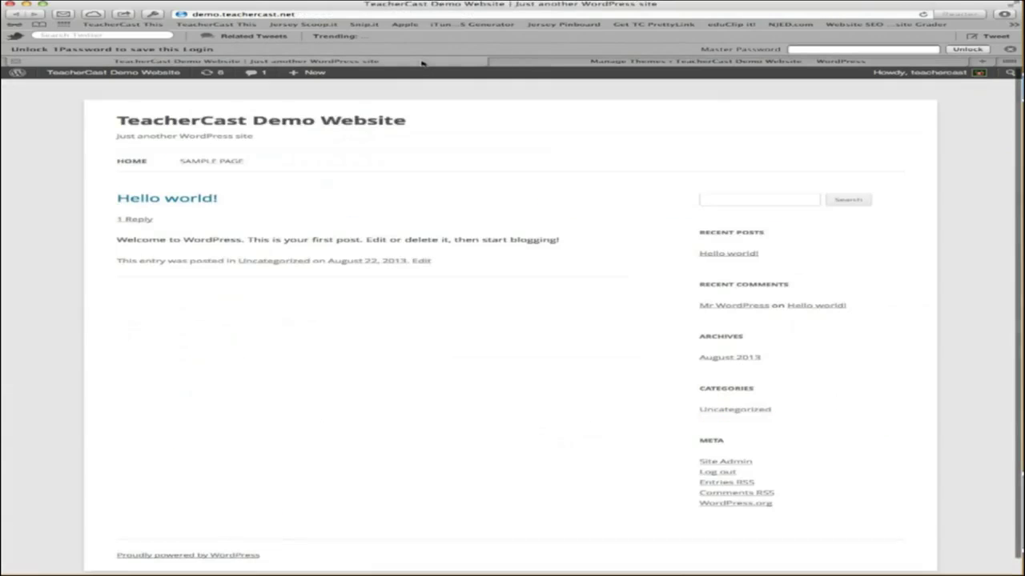
{"action": "key", "text": "super+r"}
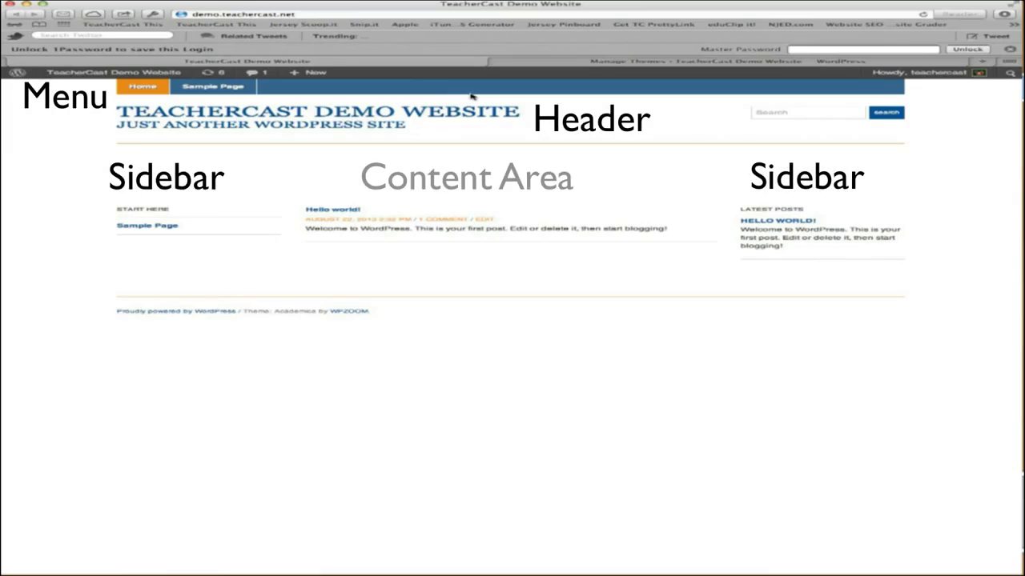
Upload the School Banner 960x300 image as the site's custom header and return to the public site
{"action": "left_click", "coordinate": [617, 62]}
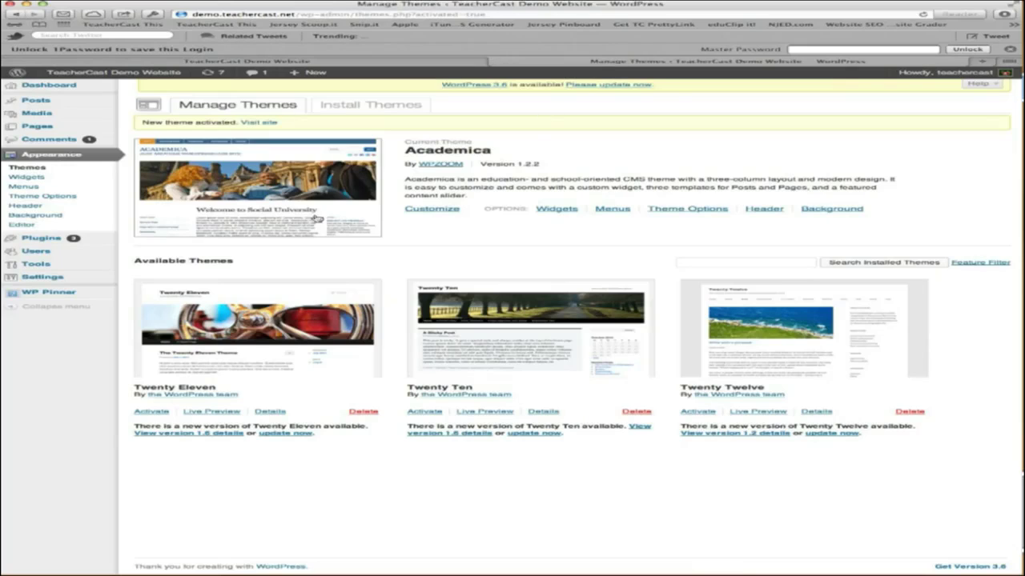
{"action": "left_click", "coordinate": [83, 207]}
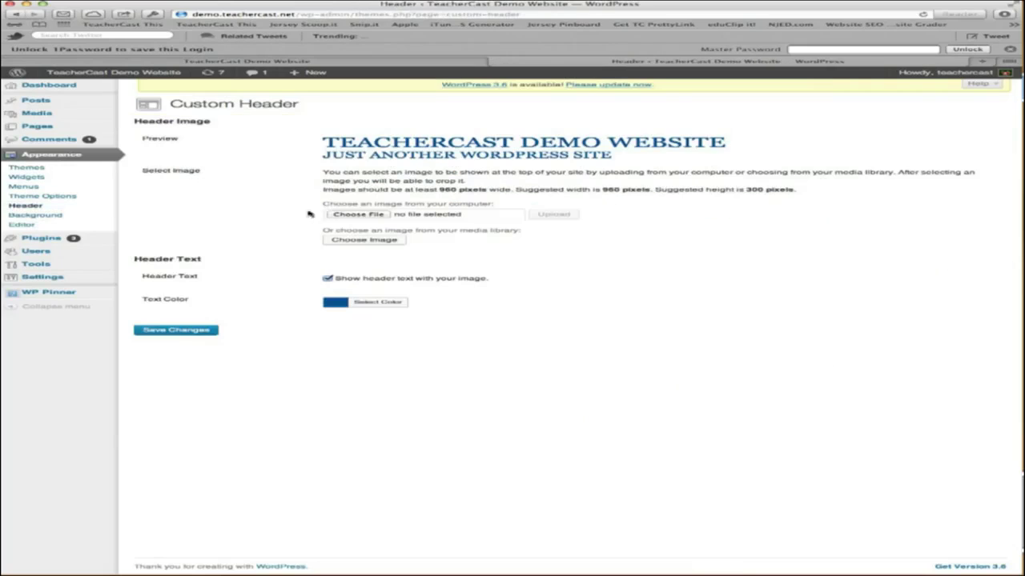
{"action": "left_click", "coordinate": [346, 216]}
{"action": "left_click", "coordinate": [554, 215]}
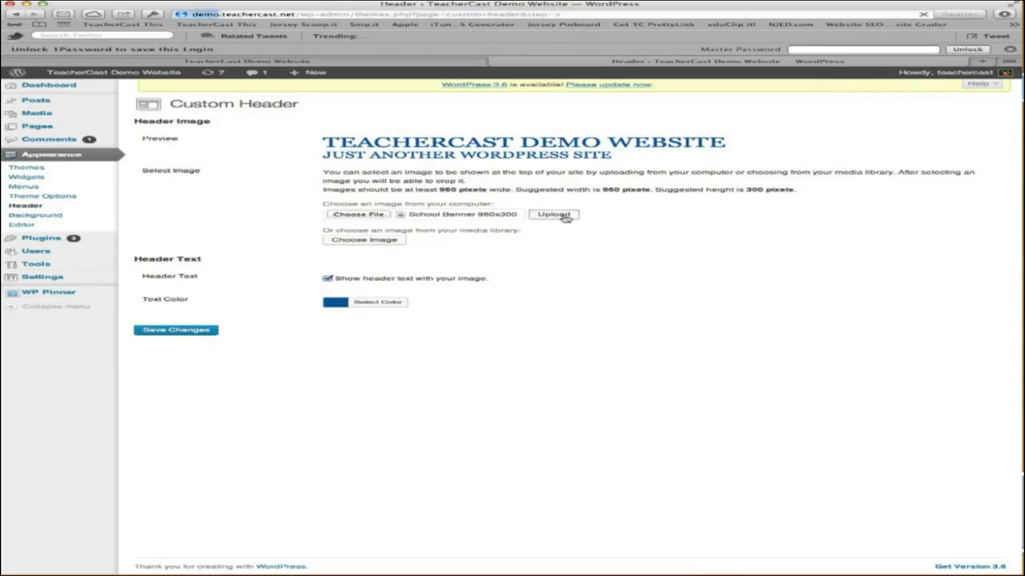
{"action": "left_click", "coordinate": [336, 63]}
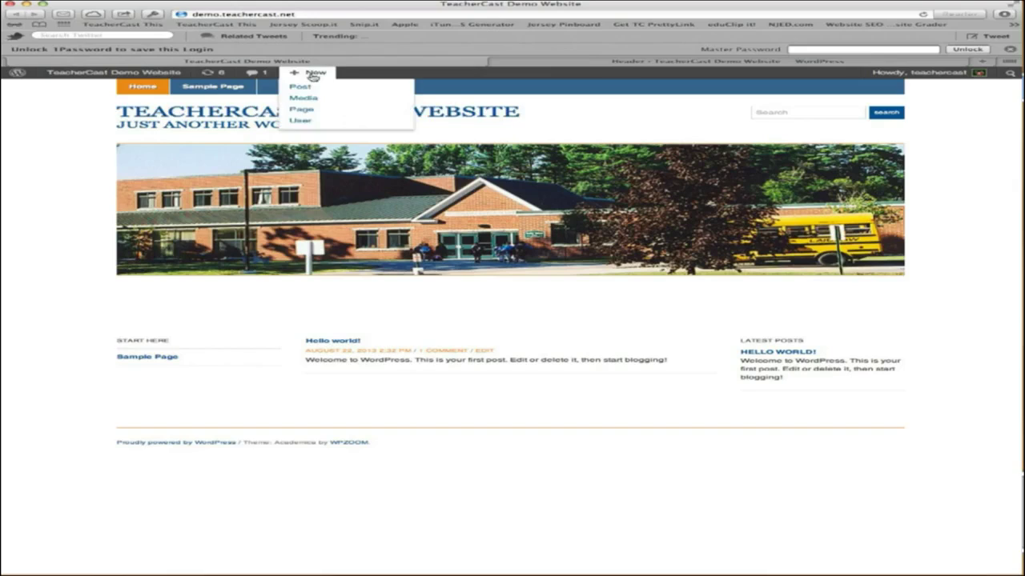
Create a post titled "New Post" with the body text "This is a new post."
{"action": "left_click", "coordinate": [303, 88]}
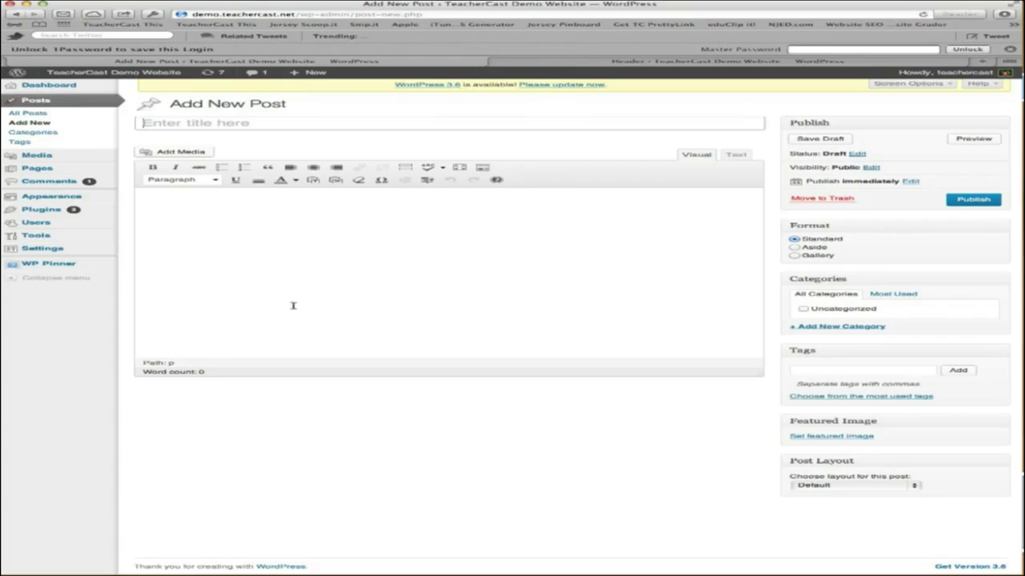
{"action": "left_click", "coordinate": [300, 277]}
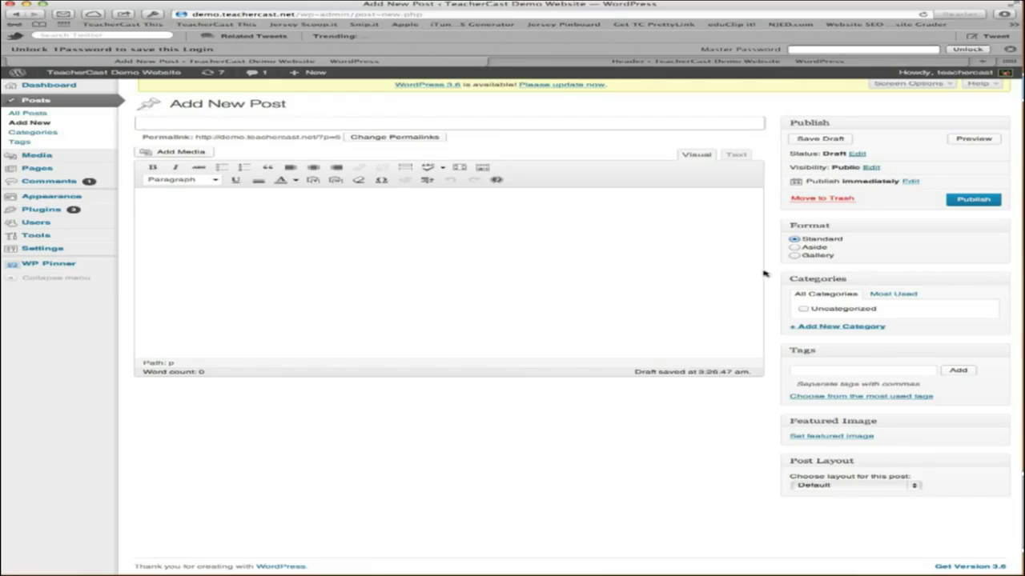
{"action": "type", "text": "New Post"}
{"action": "left_click", "coordinate": [550, 284]}
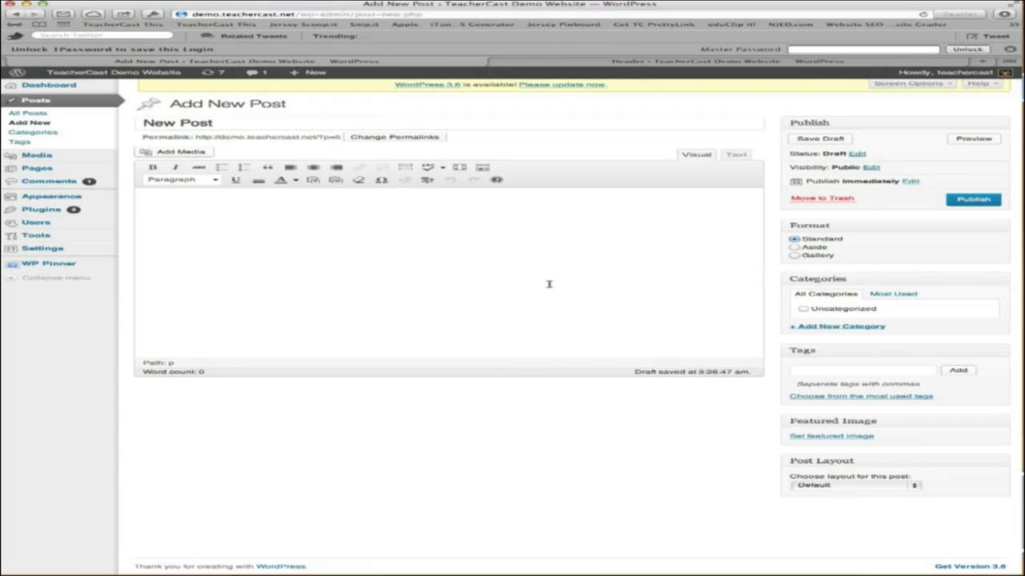
{"action": "type", "text": "This "}
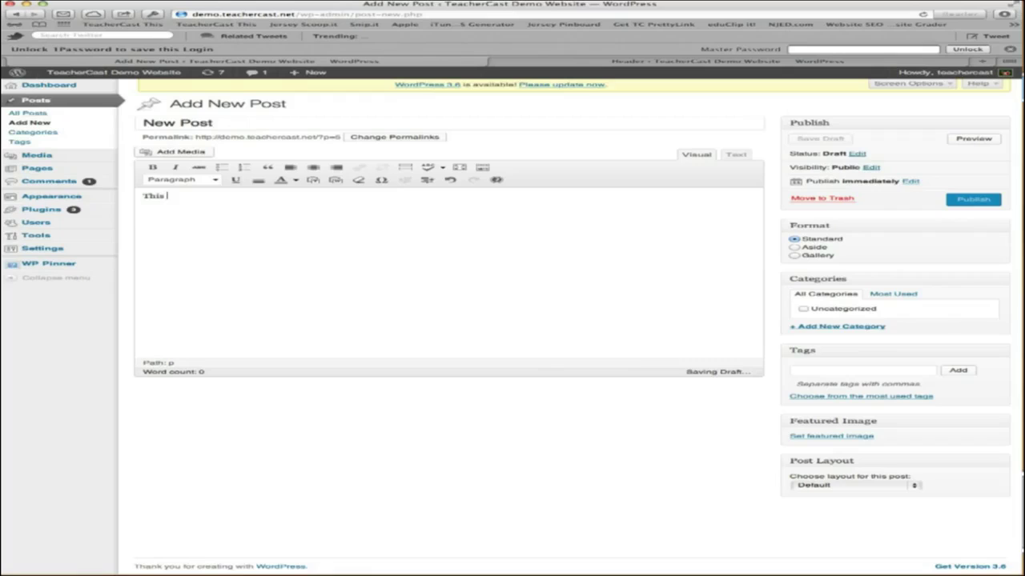
{"action": "type", "text": "is a new post."}
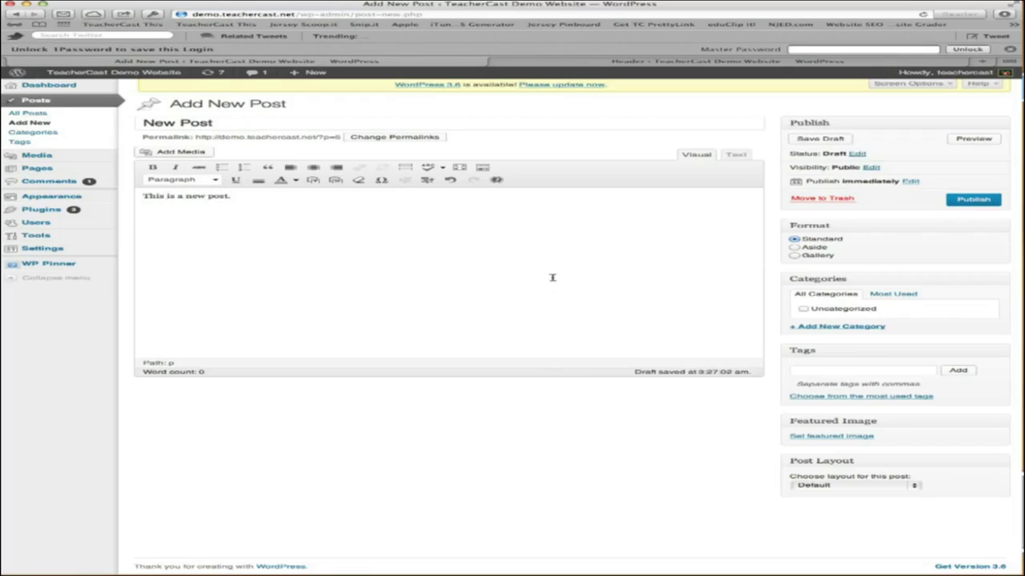
Add a new category named "New Posts" to the post and tag it "new post"
{"action": "left_click", "coordinate": [824, 326]}
{"action": "type", "text": "New Poste"}
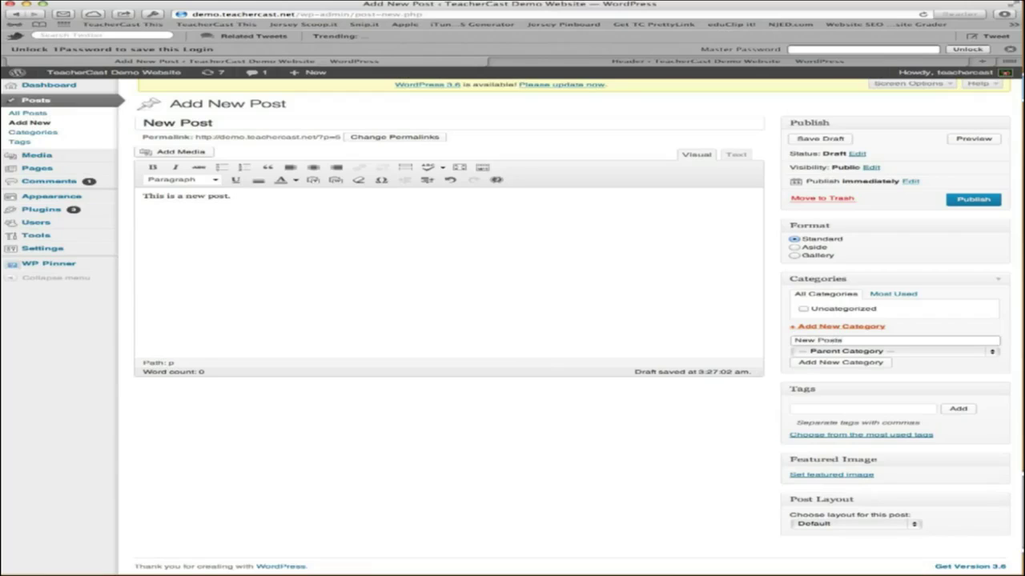
{"action": "left_click", "coordinate": [829, 360]}
{"action": "left_click", "coordinate": [832, 417]}
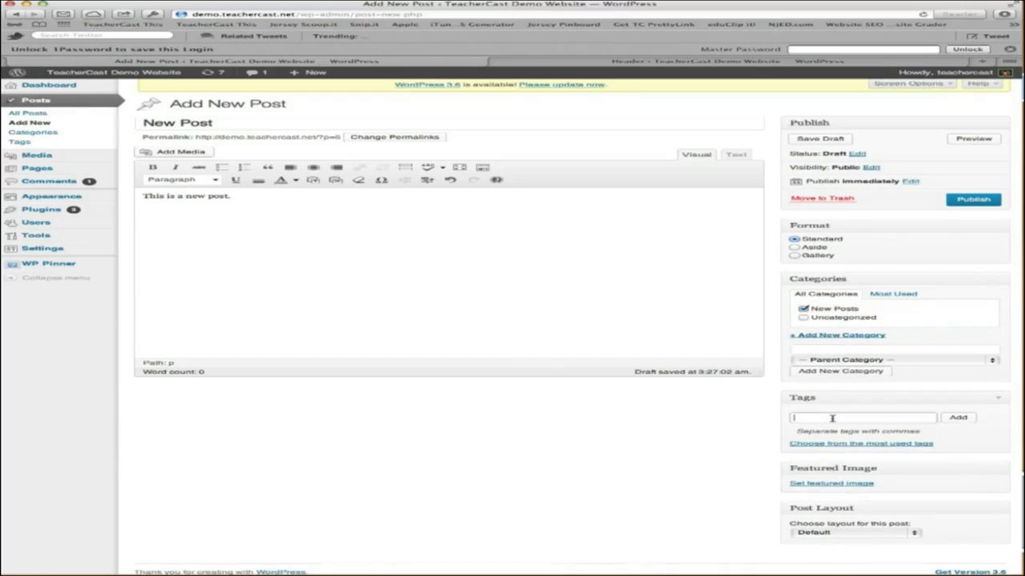
{"action": "type", "text": "new post"}
{"action": "key", "text": "Return"}
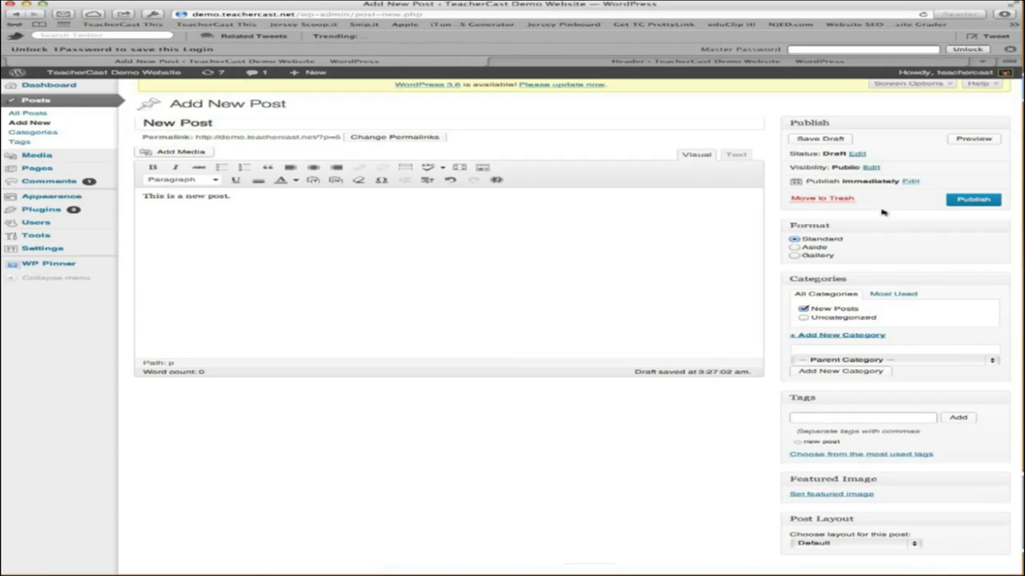
Save the draft and publish the post, and open its entry from the site's home page
{"action": "left_click", "coordinate": [831, 140]}
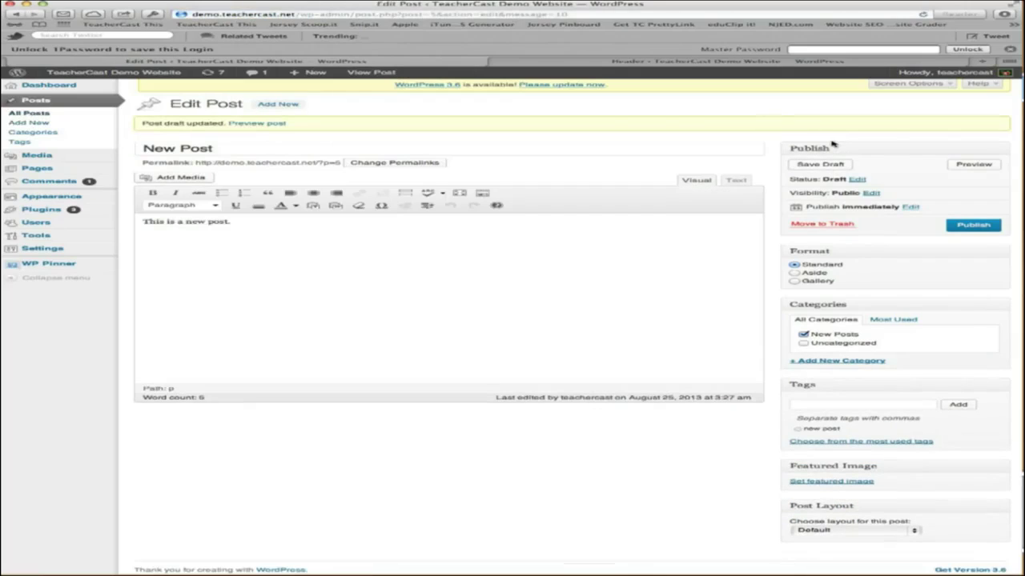
{"action": "left_click", "coordinate": [972, 225]}
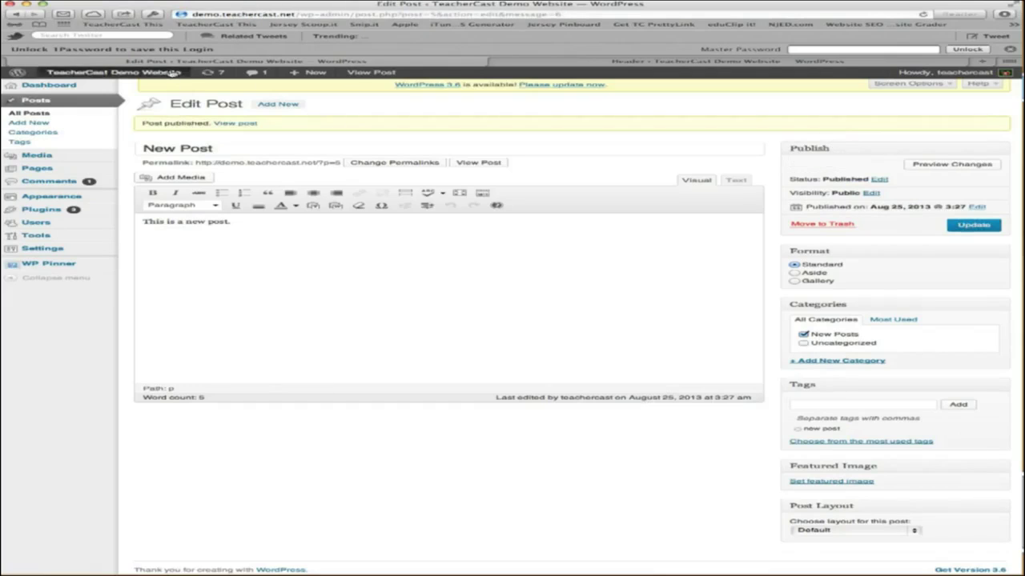
{"action": "left_click", "coordinate": [171, 73]}
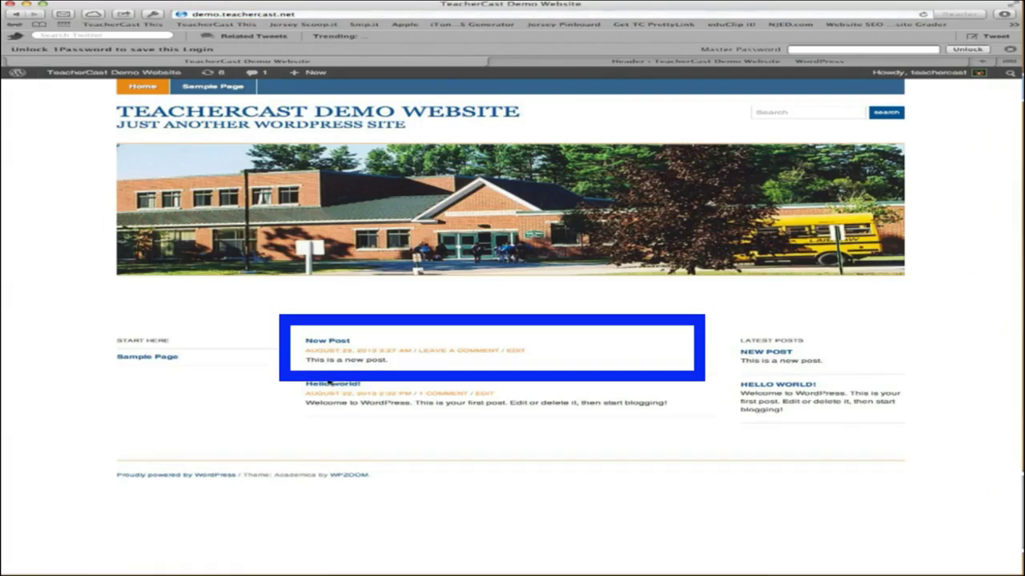
{"action": "left_click", "coordinate": [336, 342]}
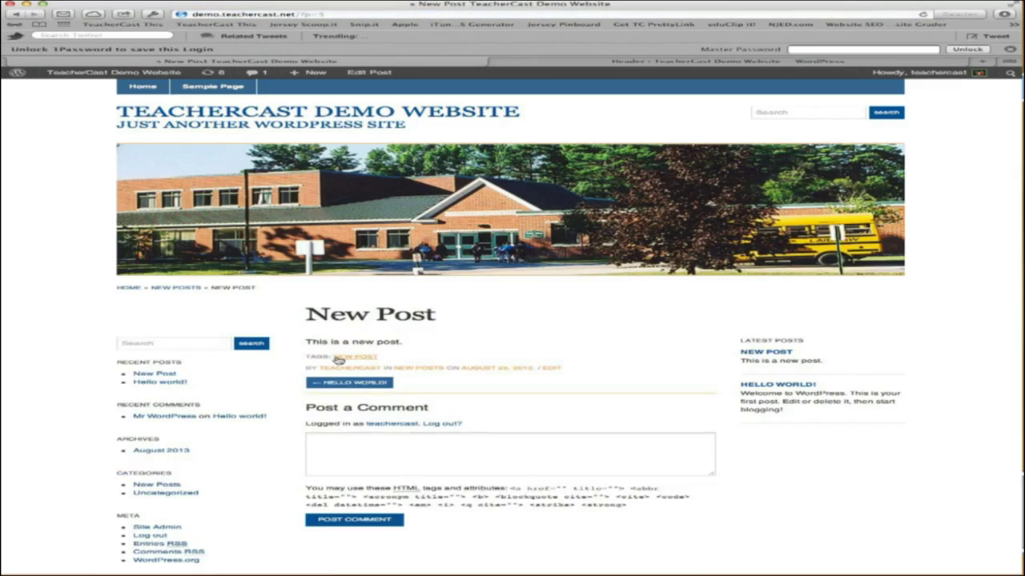
{"action": "scroll", "coordinate": [356, 339], "scroll_direction": "down", "scroll_amount": 1}
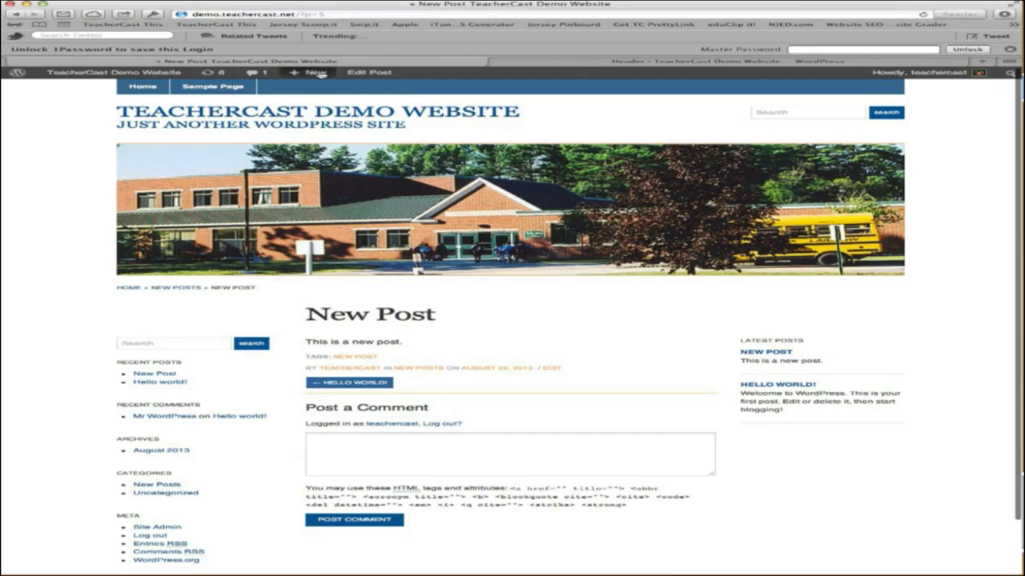
Start a new page, keeping (no parent) as its parent and Default Template as its template
{"action": "mouse_move", "coordinate": [320, 80]}
{"action": "left_click", "coordinate": [317, 110]}
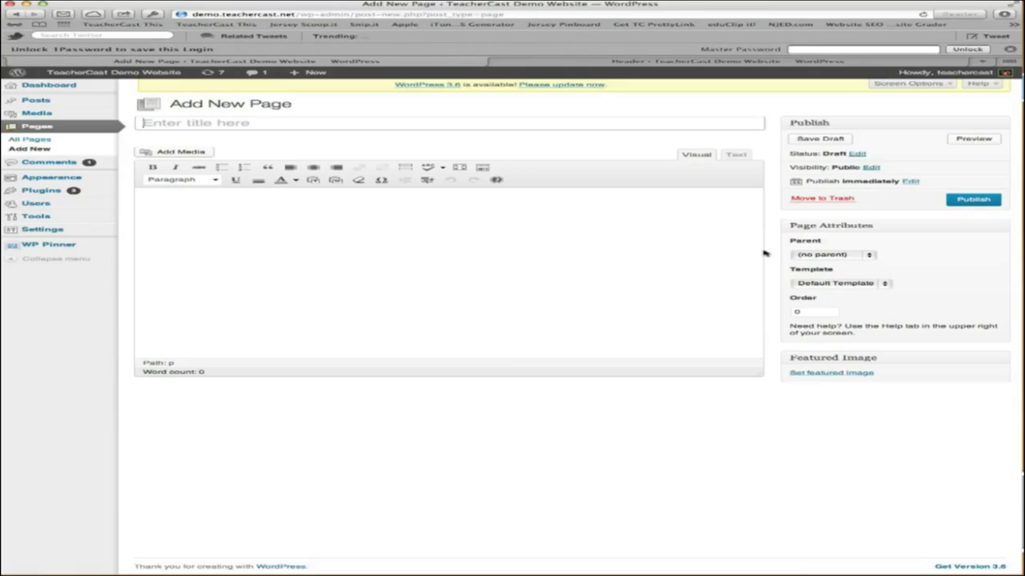
{"action": "left_click", "coordinate": [817, 256]}
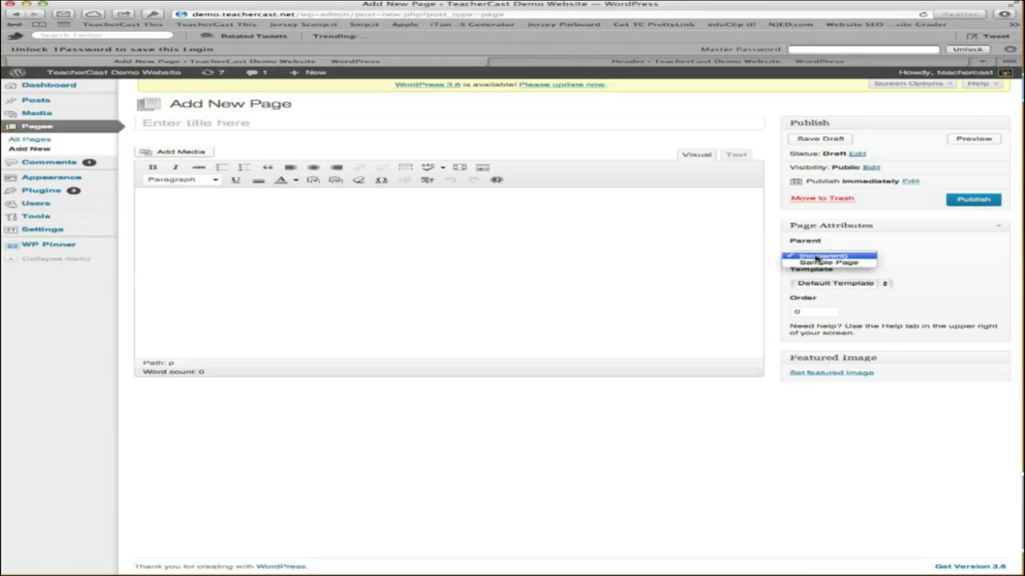
{"action": "left_click", "coordinate": [820, 255]}
{"action": "left_click", "coordinate": [844, 283]}
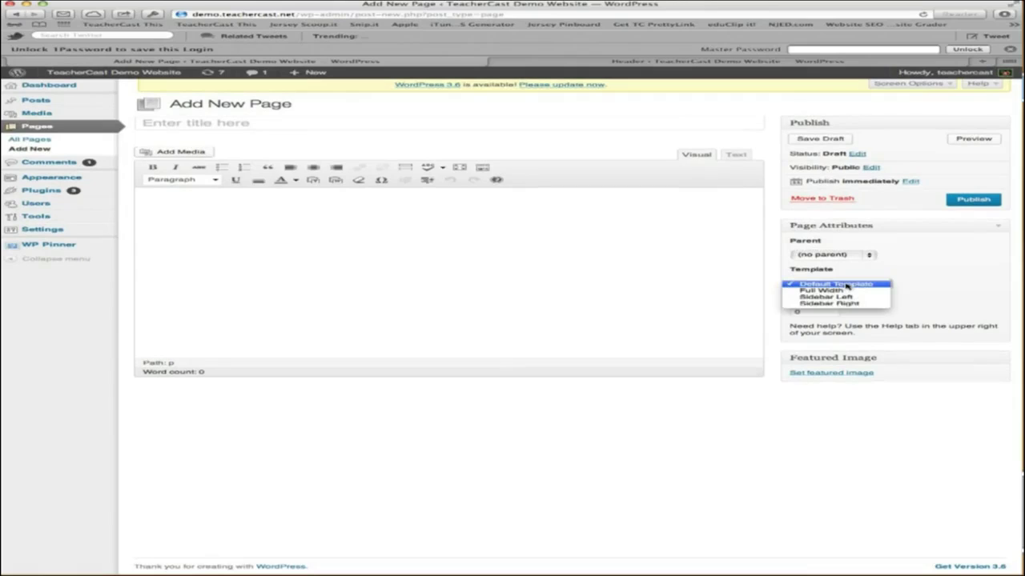
{"action": "left_click", "coordinate": [847, 285]}
Title the page "This is a new page" and enter the body text "this is a new page"
{"action": "left_click", "coordinate": [277, 126]}
{"action": "type", "text": "This is"}
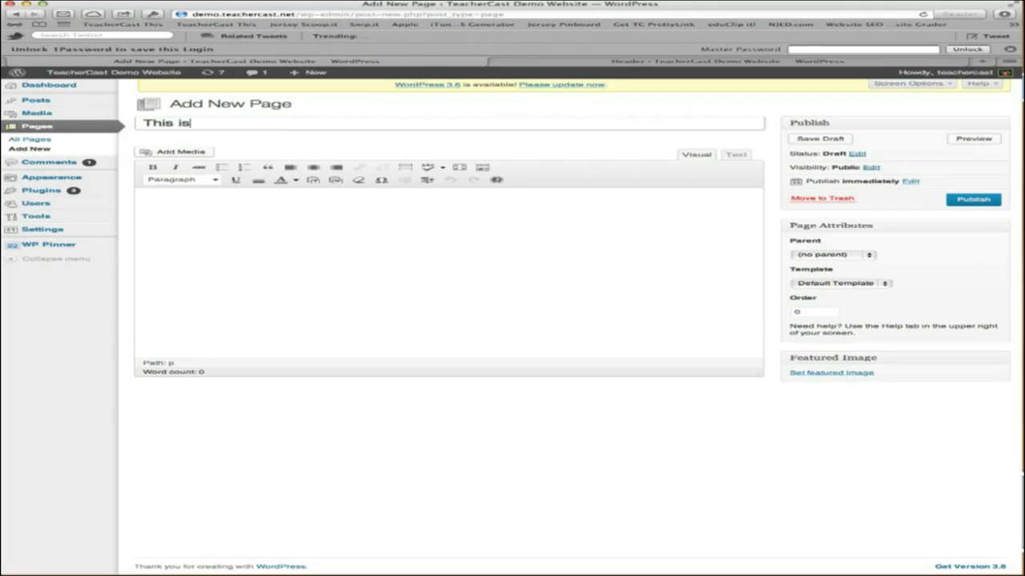
{"action": "type", "text": " a new page"}
{"action": "key", "text": "Tab"}
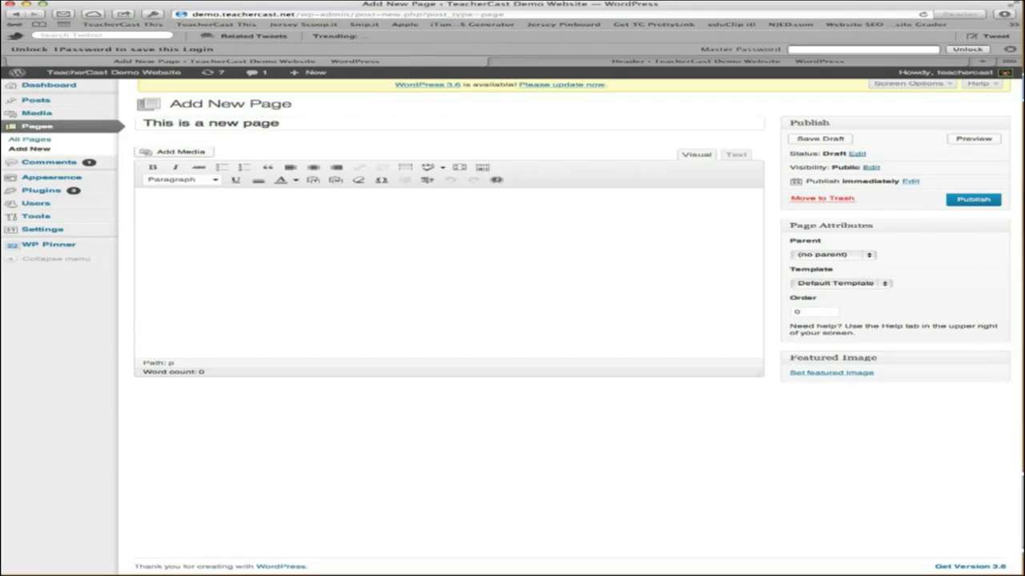
{"action": "type", "text": "this is a new page"}
Save the draft and publish the page, and open it from the public site's navigation bar
{"action": "left_click", "coordinate": [813, 143]}
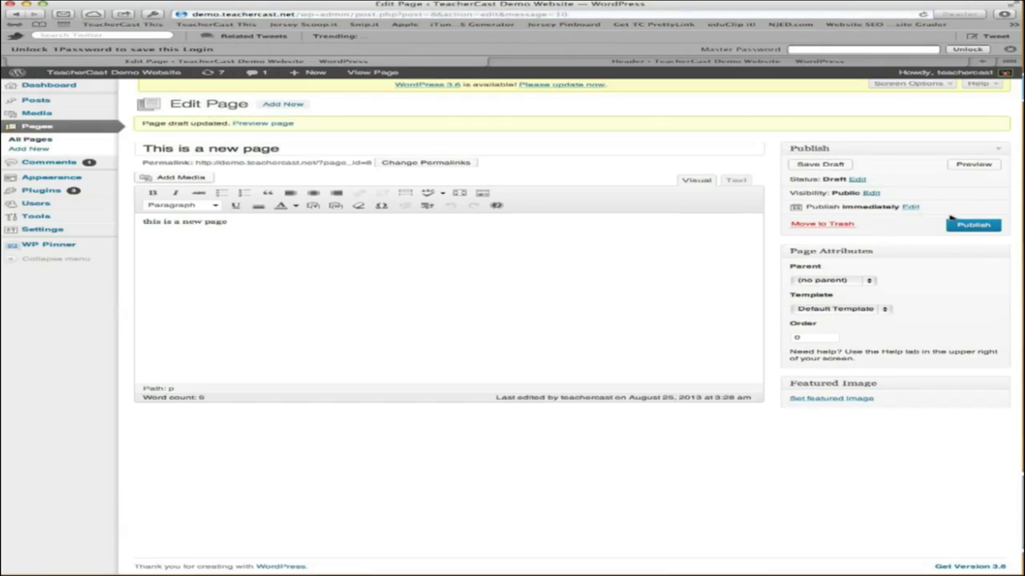
{"action": "left_click", "coordinate": [973, 224]}
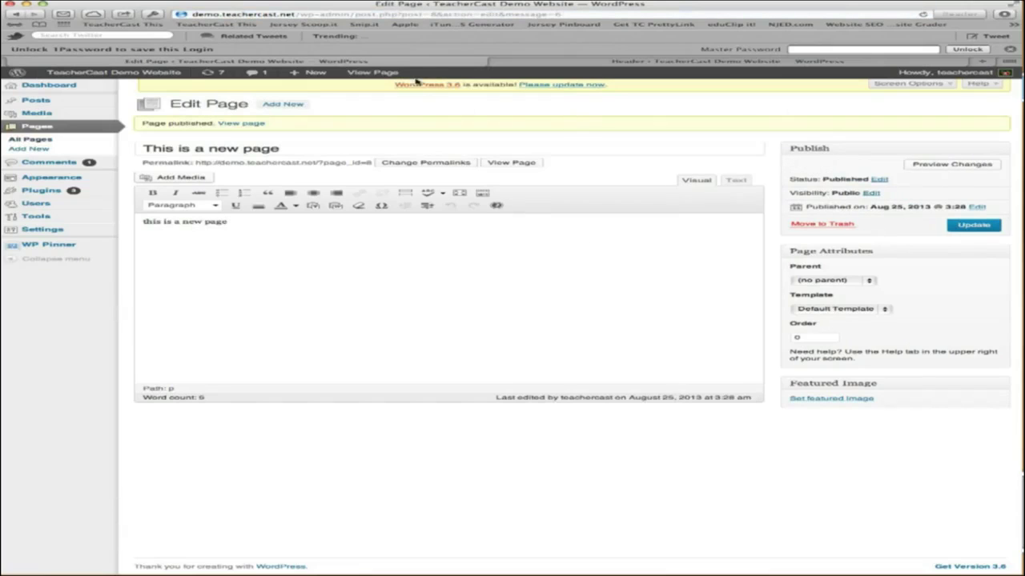
{"action": "left_click", "coordinate": [113, 72]}
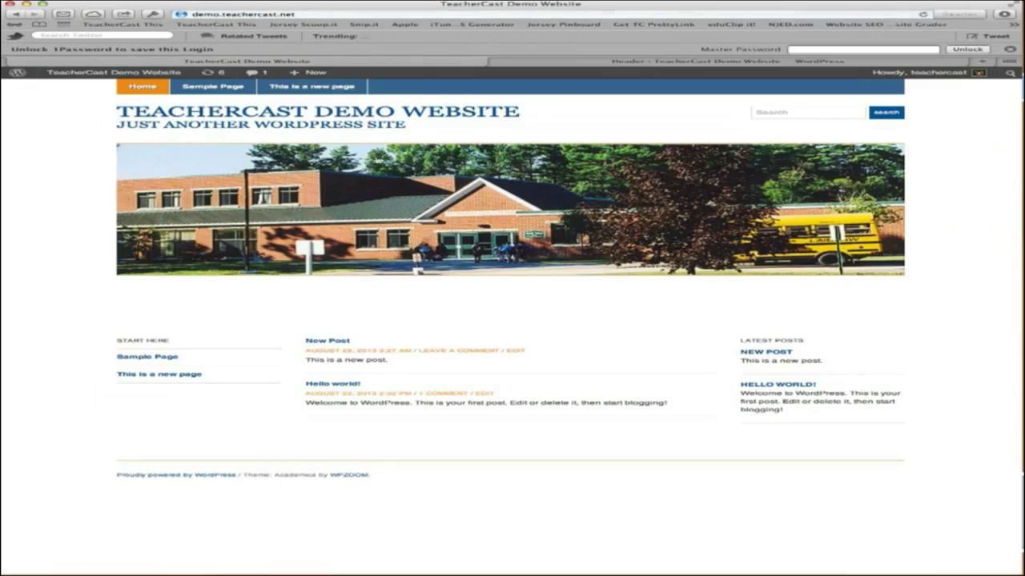
{"action": "left_click", "coordinate": [312, 88]}
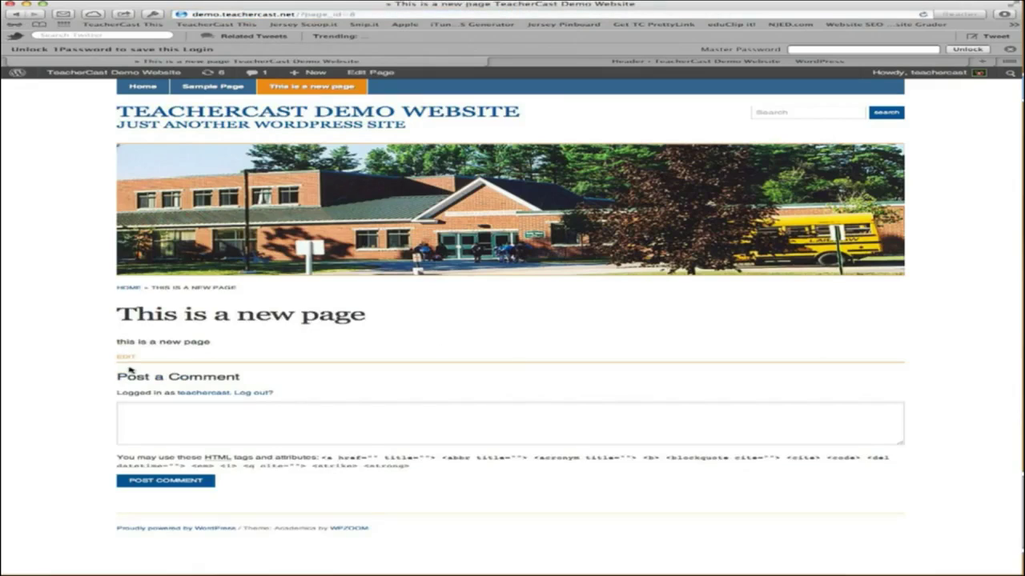
{"action": "left_click_drag", "start_coordinate": [120, 343], "coordinate": [191, 344]}
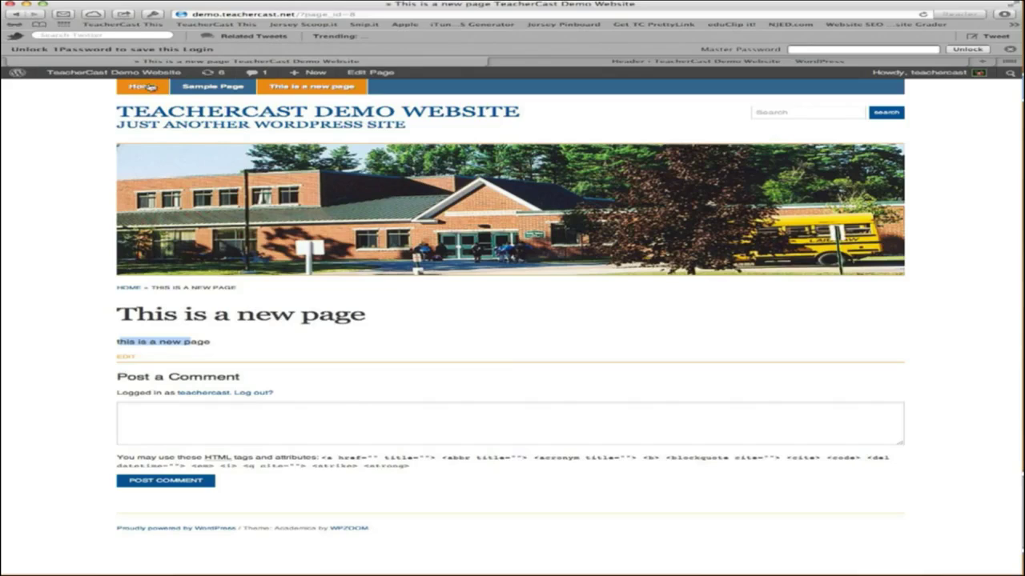
Create a custom navigation menu named "menu 1"
{"action": "mouse_move", "coordinate": [100, 77]}
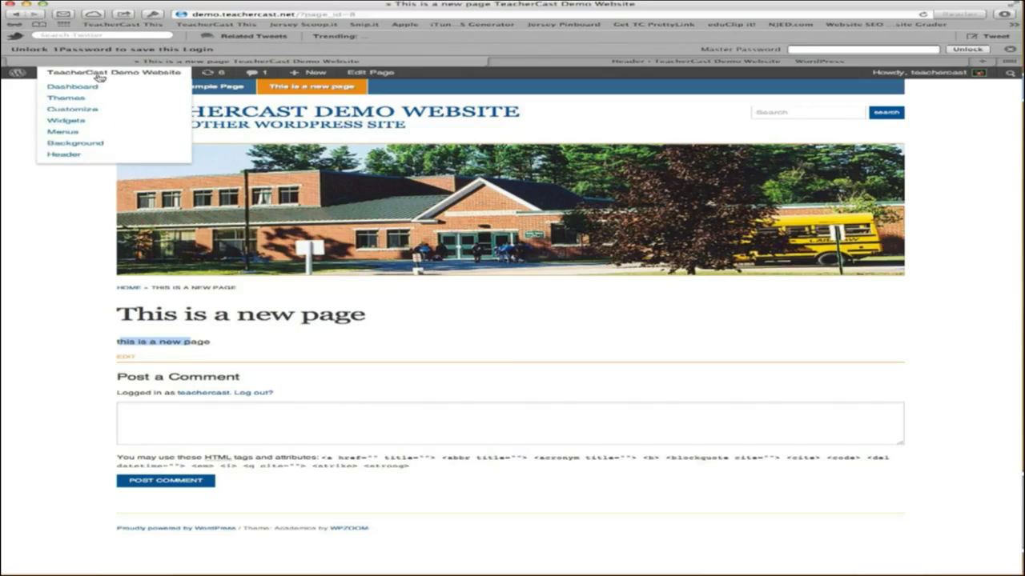
{"action": "left_click", "coordinate": [63, 132]}
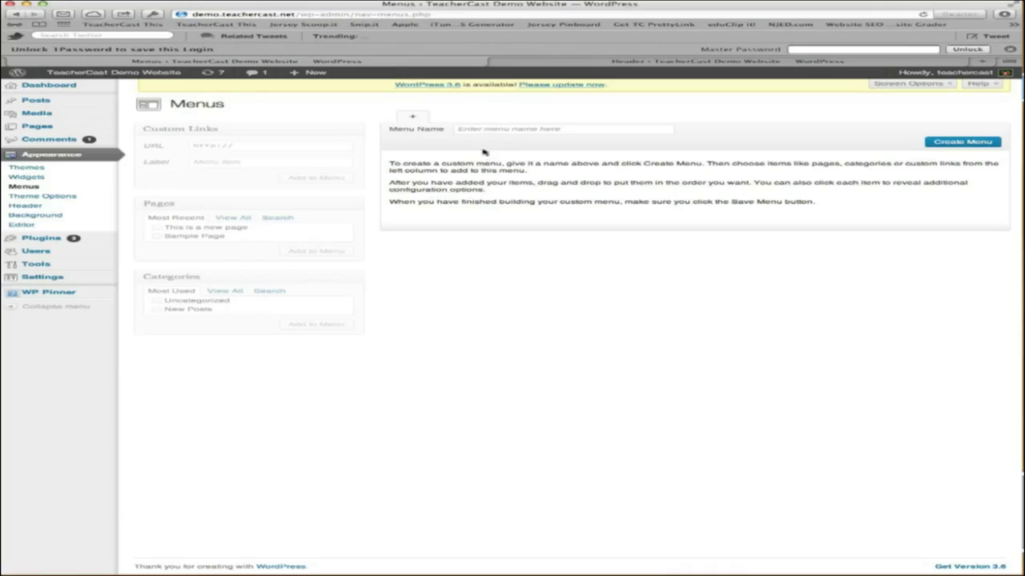
{"action": "left_click", "coordinate": [483, 129]}
{"action": "type", "text": "menu 1"}
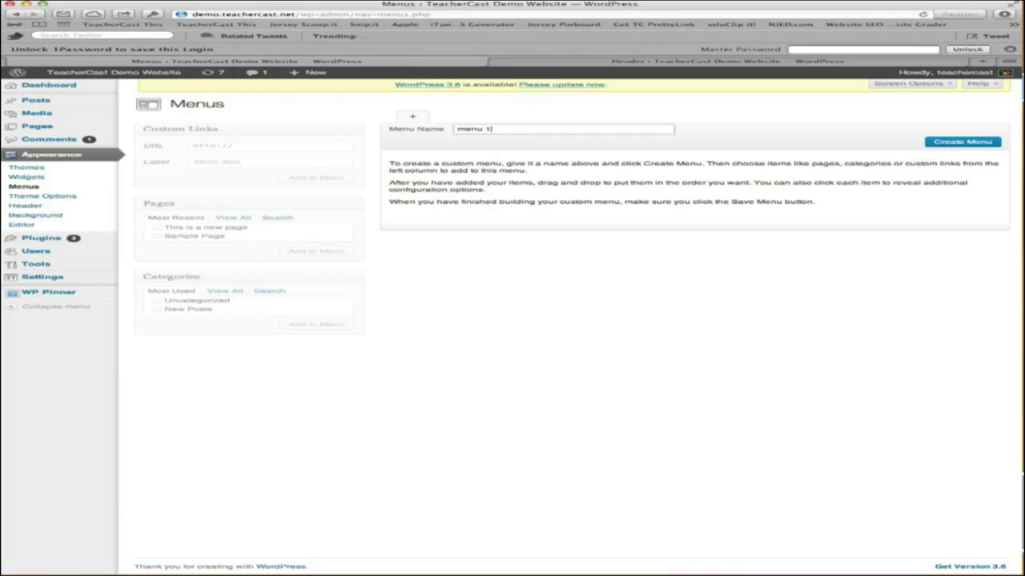
{"action": "left_click", "coordinate": [969, 143]}
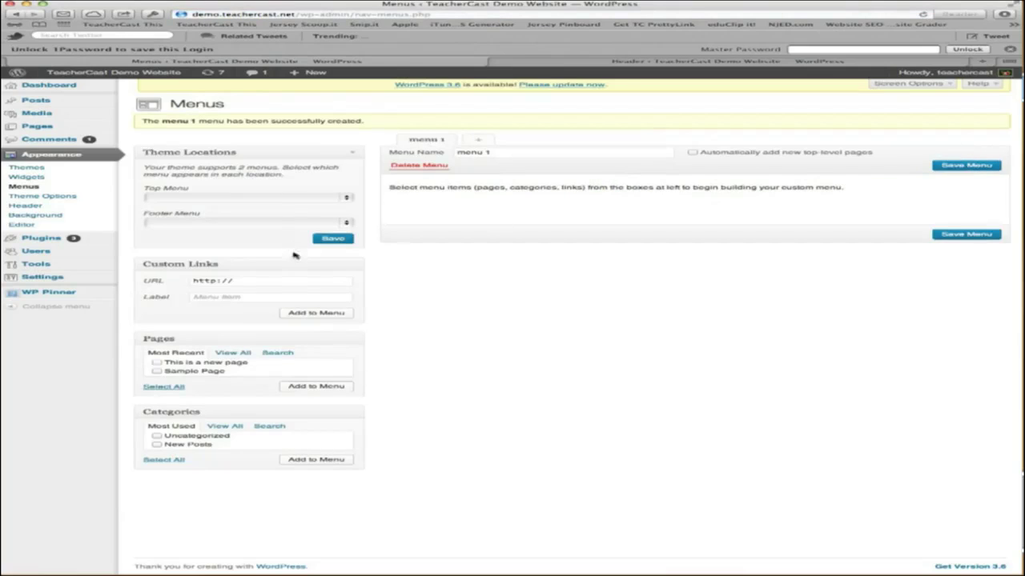
Assign menu 1 to both the Top Menu and Footer Menu theme locations
{"action": "left_click", "coordinate": [279, 201]}
{"action": "left_click", "coordinate": [279, 207]}
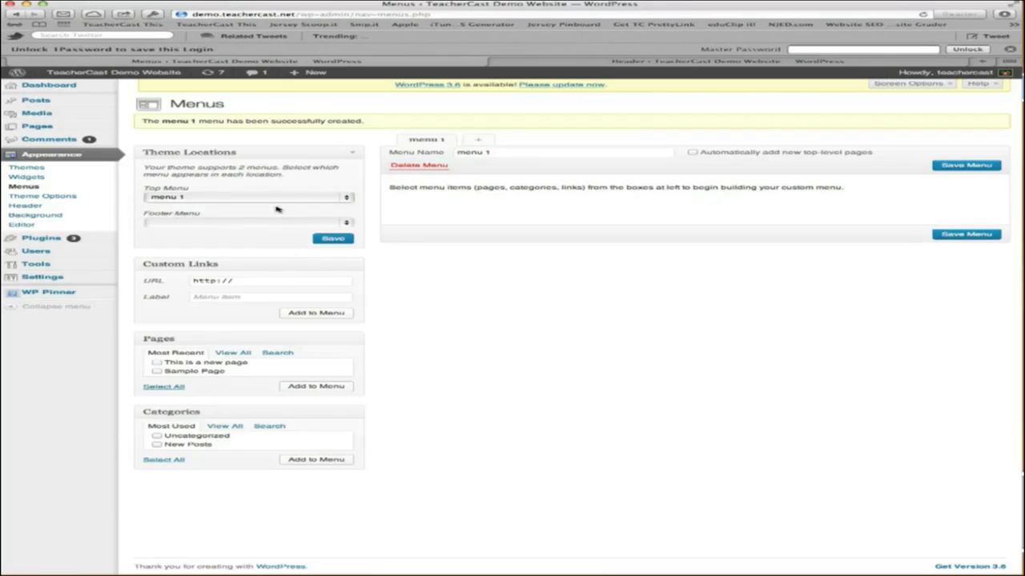
{"action": "left_click", "coordinate": [282, 224]}
{"action": "left_click", "coordinate": [284, 230]}
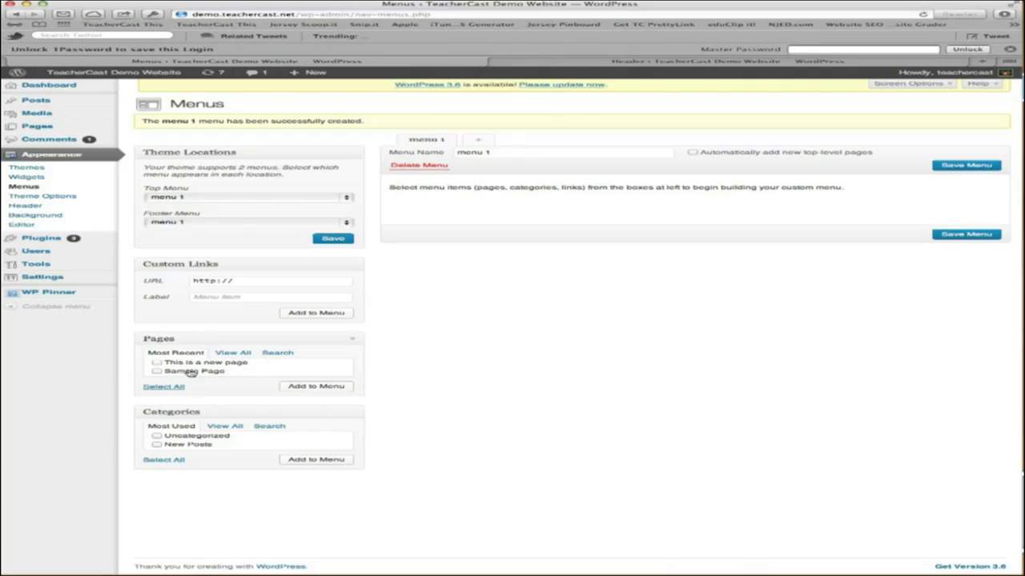
Add the Home page to menu 1 from the full list of pages and save the menu
{"action": "left_click", "coordinate": [232, 353]}
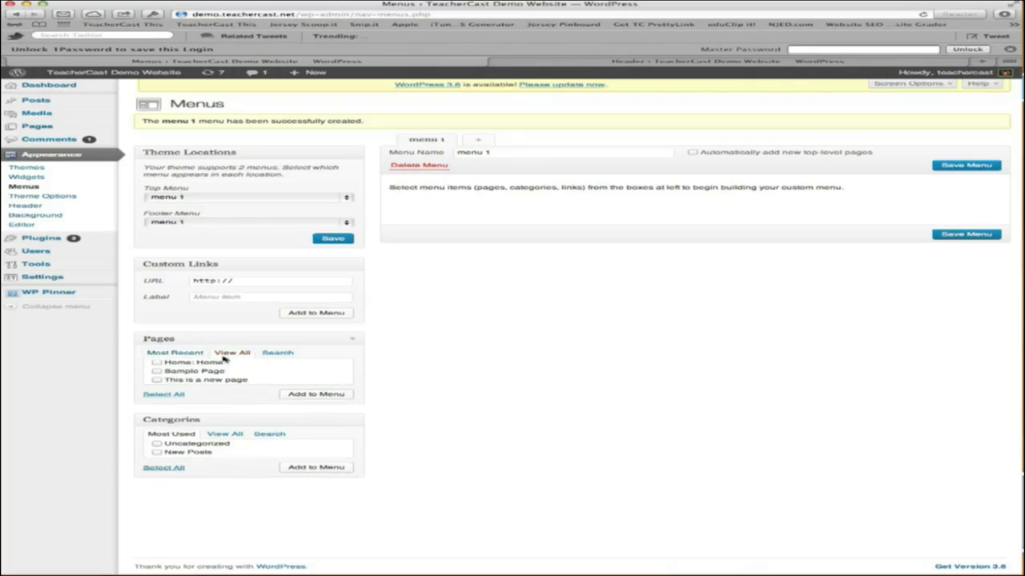
{"action": "left_click", "coordinate": [302, 394]}
{"action": "left_click", "coordinate": [983, 168]}
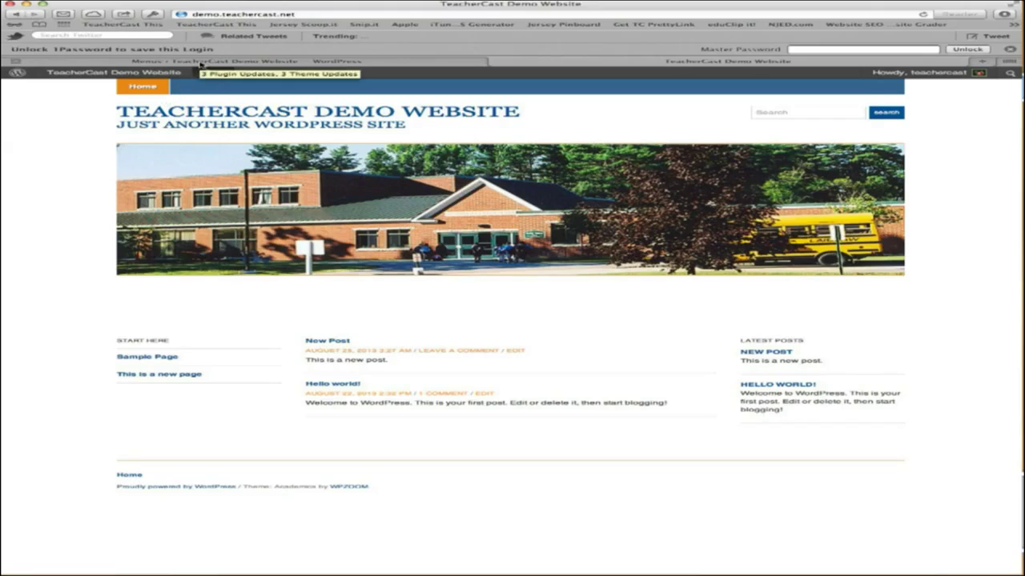
Return to the menu editor and add "This is a new page" and "Sample Page" to menu 1
{"action": "left_click", "coordinate": [200, 62]}
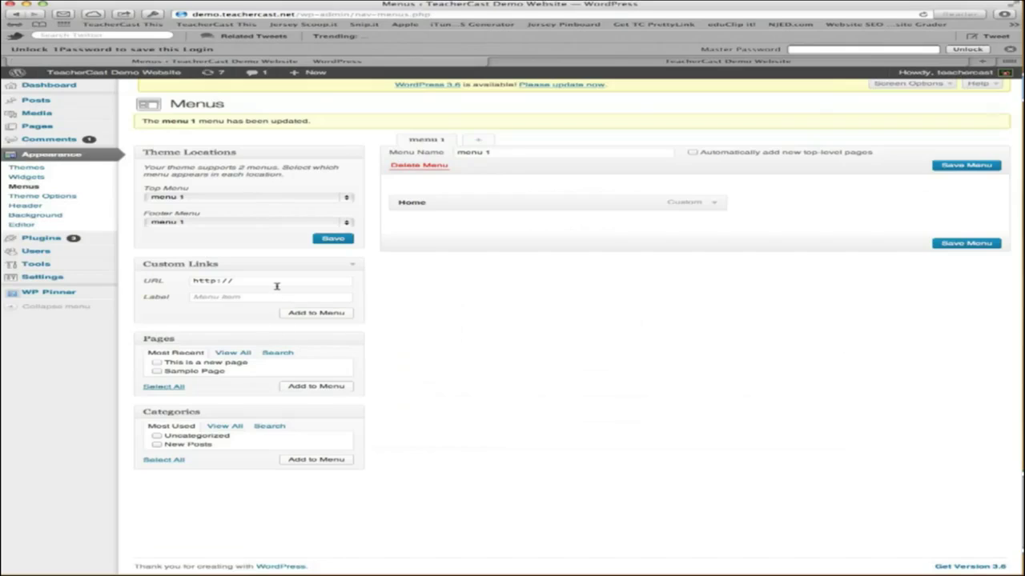
{"action": "left_click", "coordinate": [193, 364]}
{"action": "left_click", "coordinate": [320, 386]}
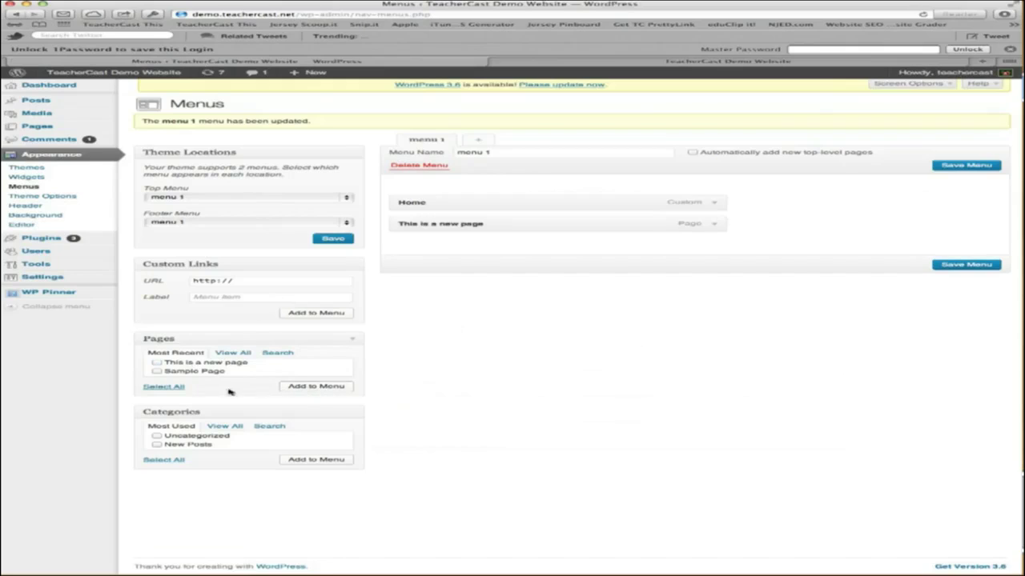
{"action": "left_click", "coordinate": [156, 370]}
{"action": "left_click", "coordinate": [307, 387]}
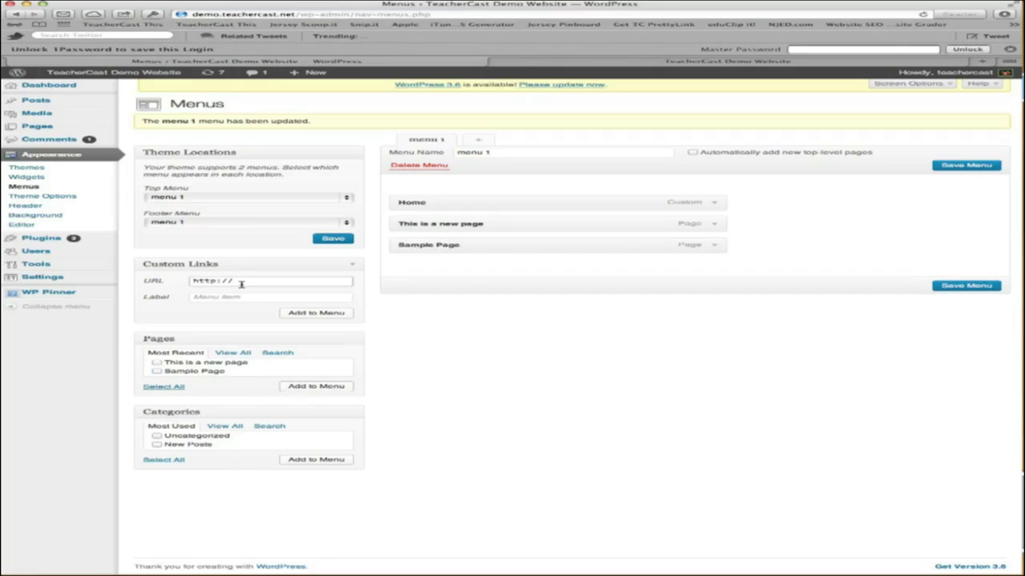
{"action": "type", "text": "www.teachercast.net"}
{"action": "key", "text": "Tab"}
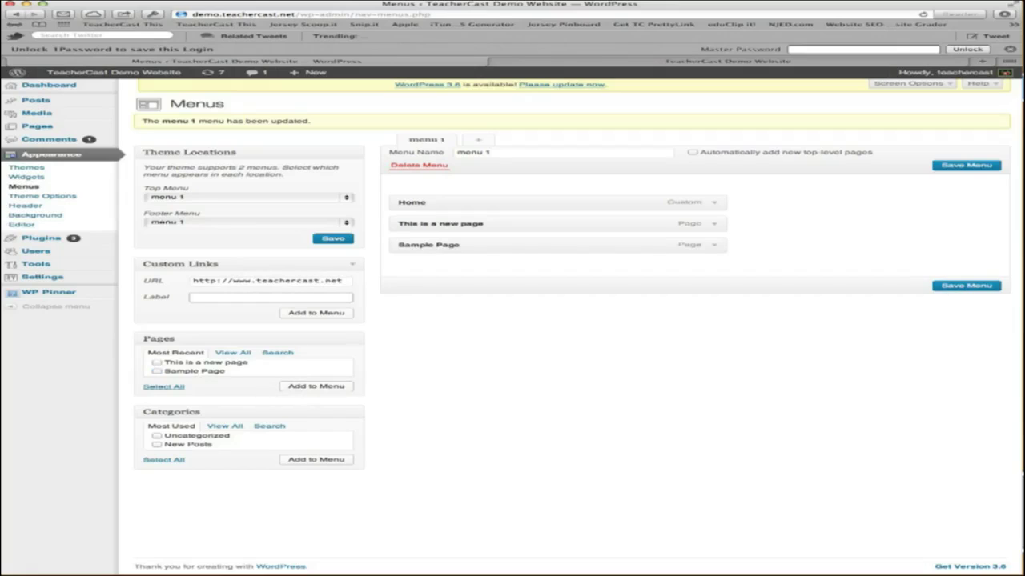
{"action": "type", "text": "TeacherCast"}
{"action": "left_click", "coordinate": [316, 313]}
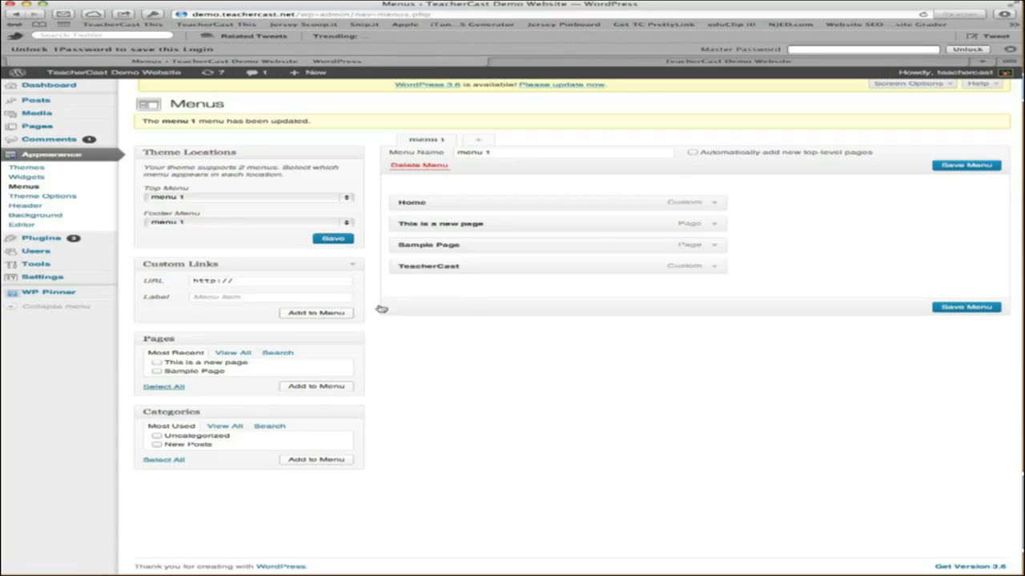
Save menu 1 and reload the public home page to check its navigation
{"action": "left_click", "coordinate": [973, 164]}
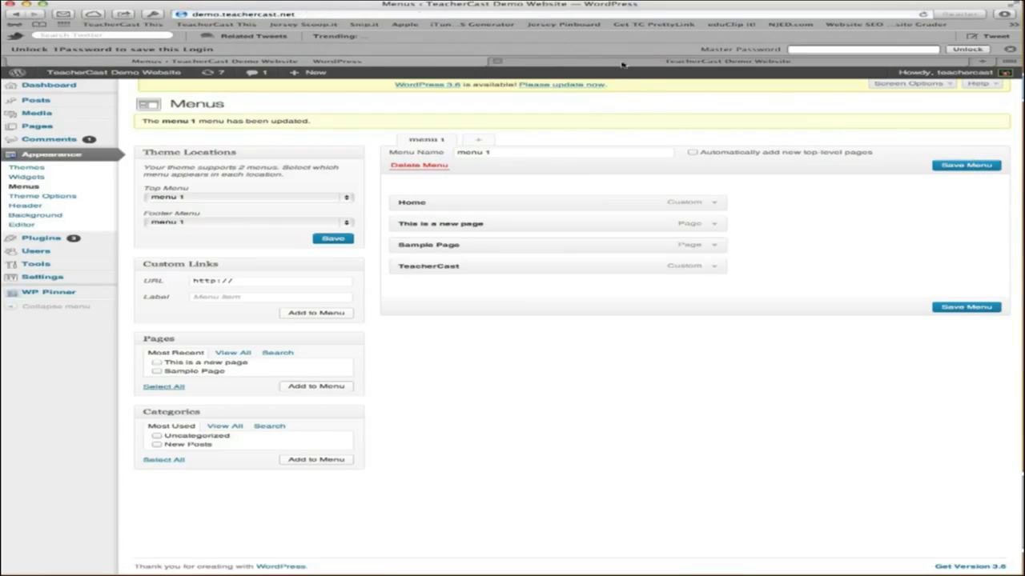
{"action": "left_click", "coordinate": [622, 64]}
{"action": "key", "text": "super+r"}
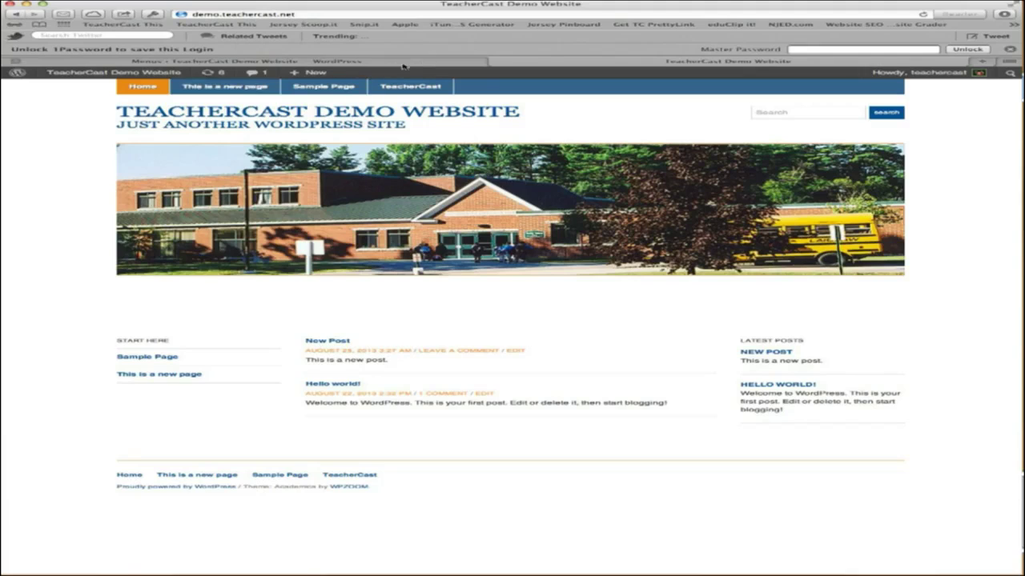
In menu 1, nest Sample Page as a sub-item of "This is a new page" and save the menu
{"action": "left_click", "coordinate": [312, 61]}
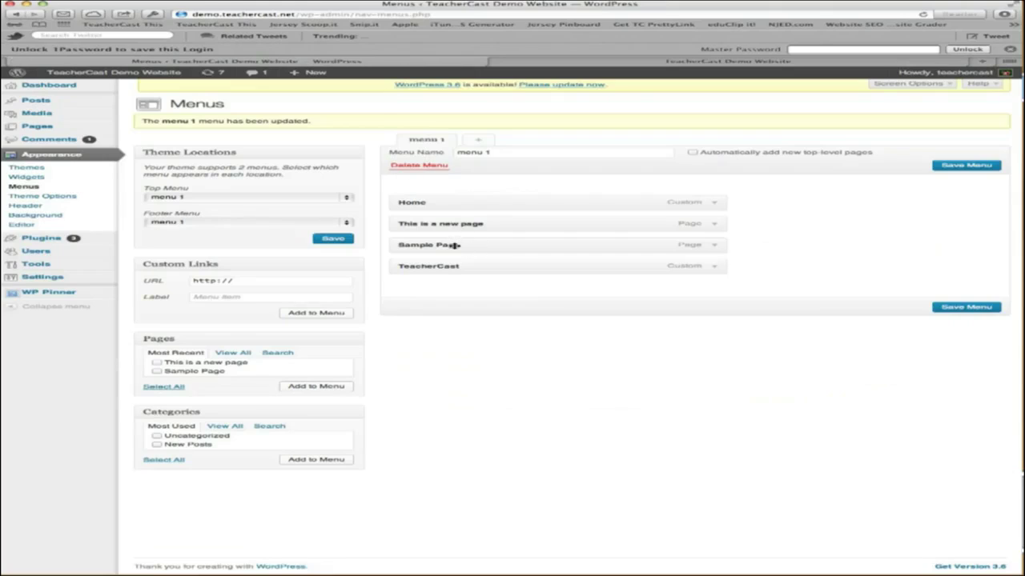
{"action": "left_click_drag", "start_coordinate": [457, 245], "coordinate": [492, 246]}
{"action": "left_click", "coordinate": [963, 166]}
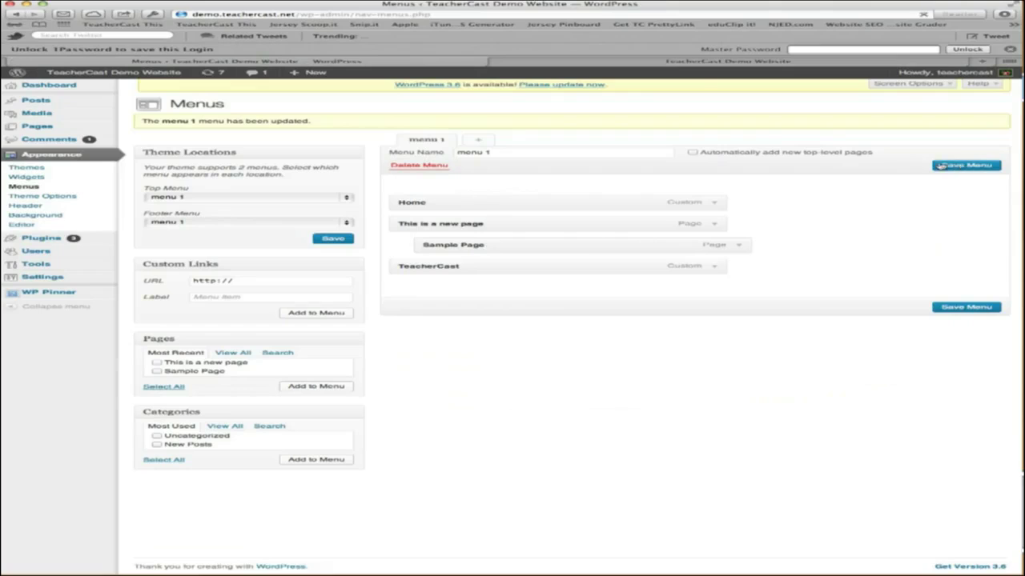
Reload the public home page and examine the submenu under "This is a new page"
{"action": "left_click", "coordinate": [679, 63]}
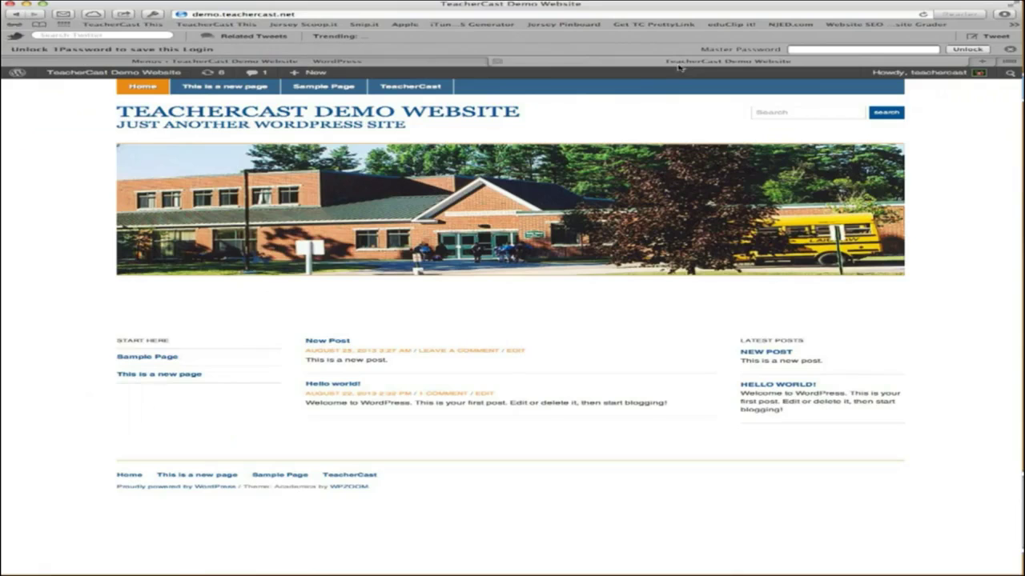
{"action": "left_click", "coordinate": [232, 14]}
{"action": "key", "text": "Return"}
{"action": "mouse_move", "coordinate": [224, 88]}
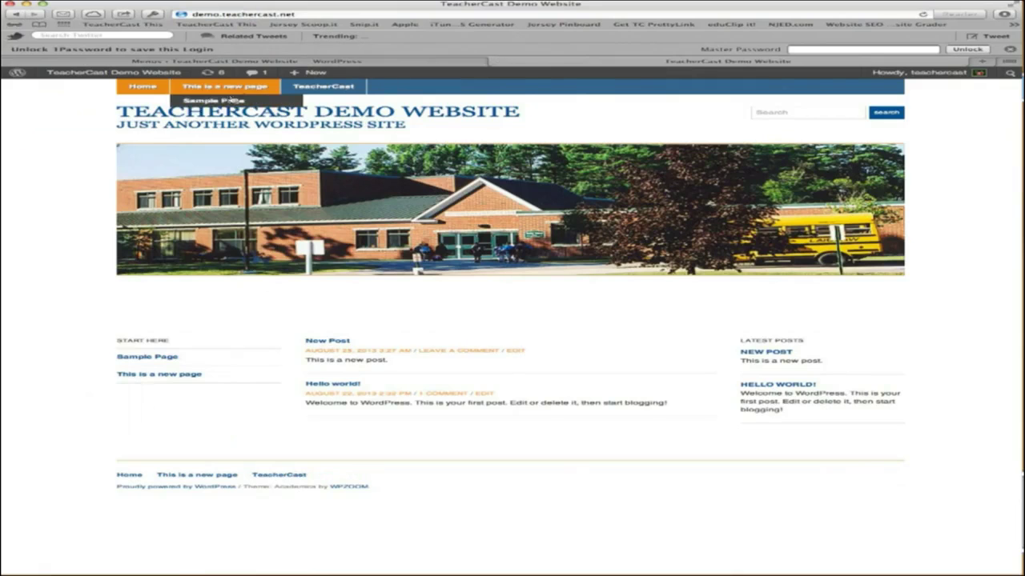
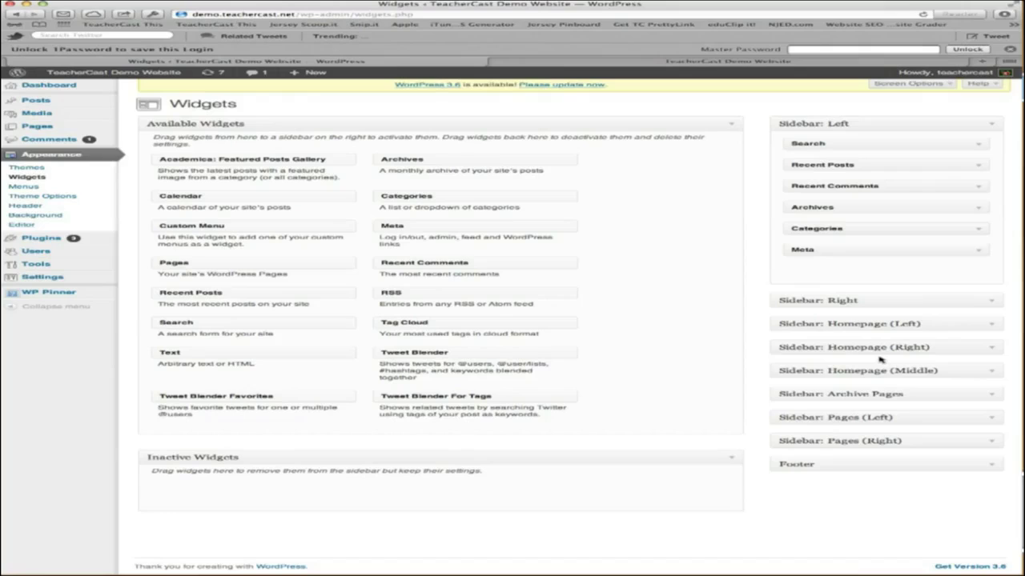
Compare the Homepage (Left) sidebar's "Start here" Pages widget with the public home page, and remove the widget from that sidebar
{"action": "left_click", "coordinate": [991, 125]}
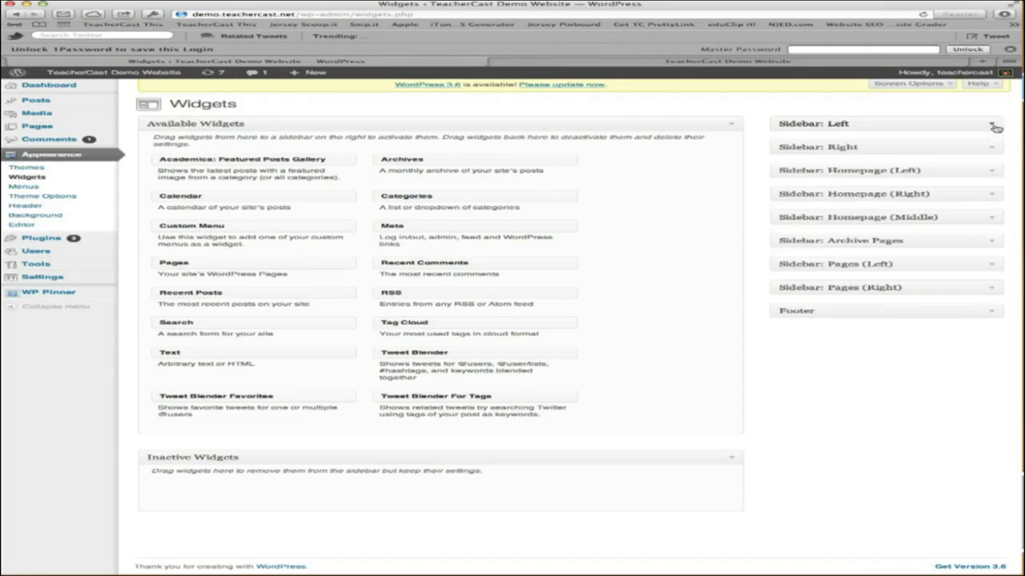
{"action": "left_click", "coordinate": [992, 170]}
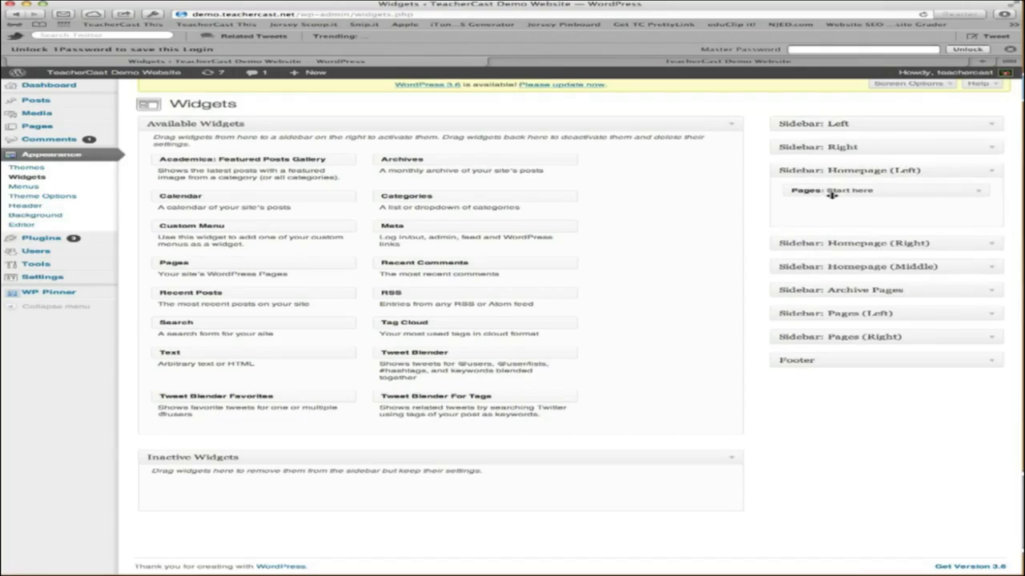
{"action": "left_click", "coordinate": [979, 192]}
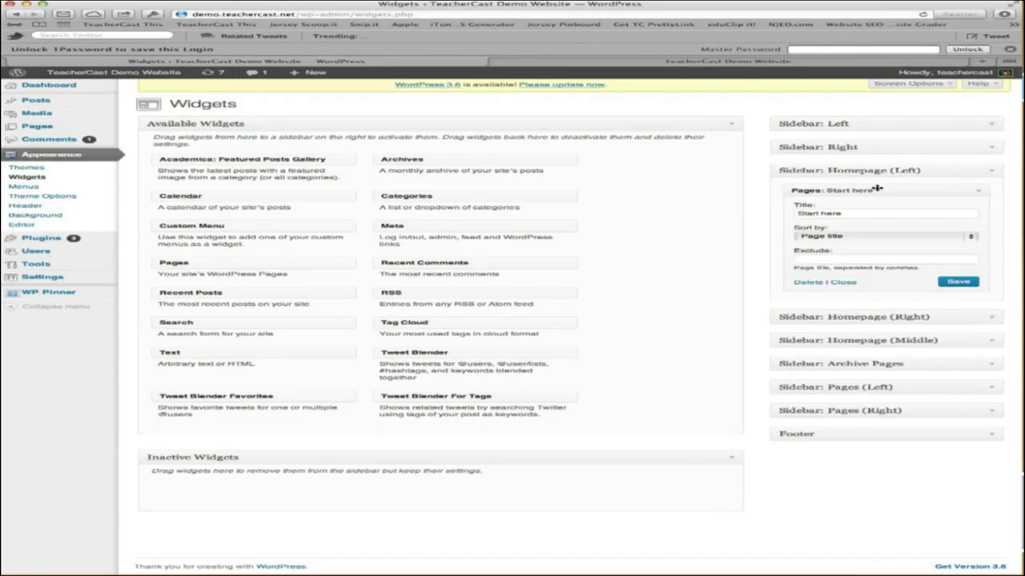
{"action": "left_click", "coordinate": [740, 64]}
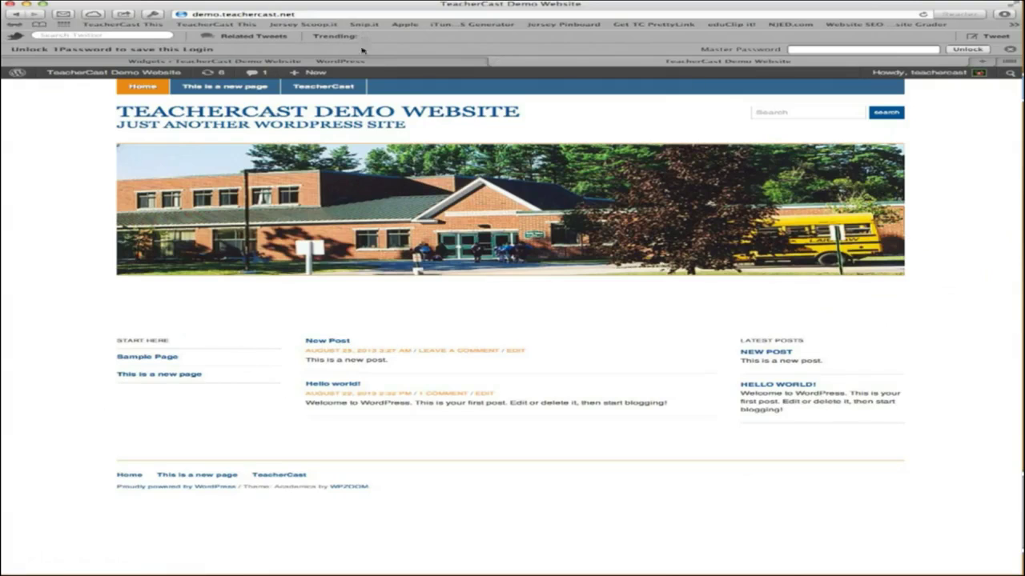
{"action": "left_click", "coordinate": [383, 63]}
{"action": "left_click_drag", "start_coordinate": [848, 191], "coordinate": [638, 190]}
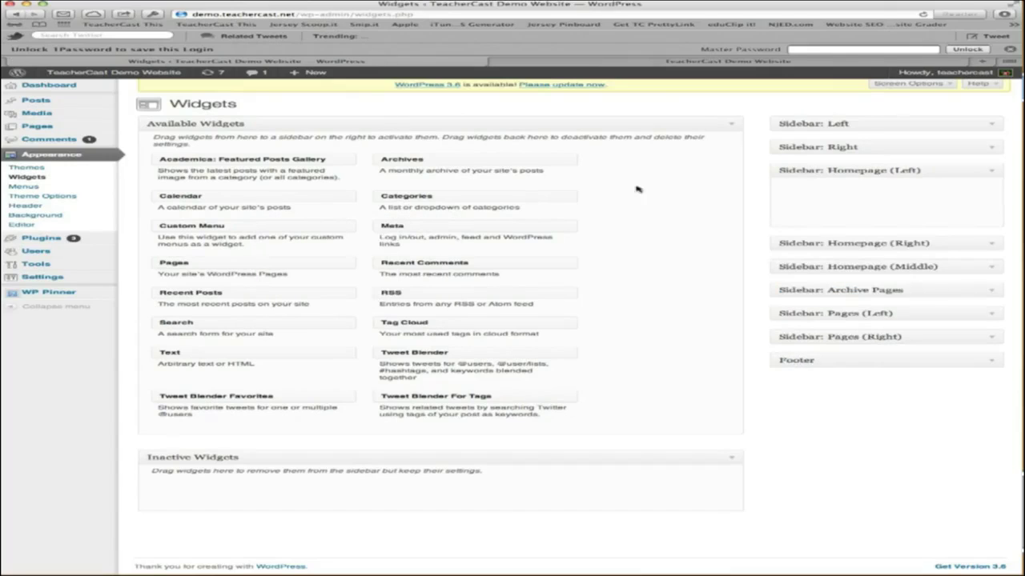
Reload the public home page to check its layout without the removed Pages widget, and return to the Widgets page
{"action": "left_click", "coordinate": [630, 63]}
{"action": "key", "text": "super+r"}
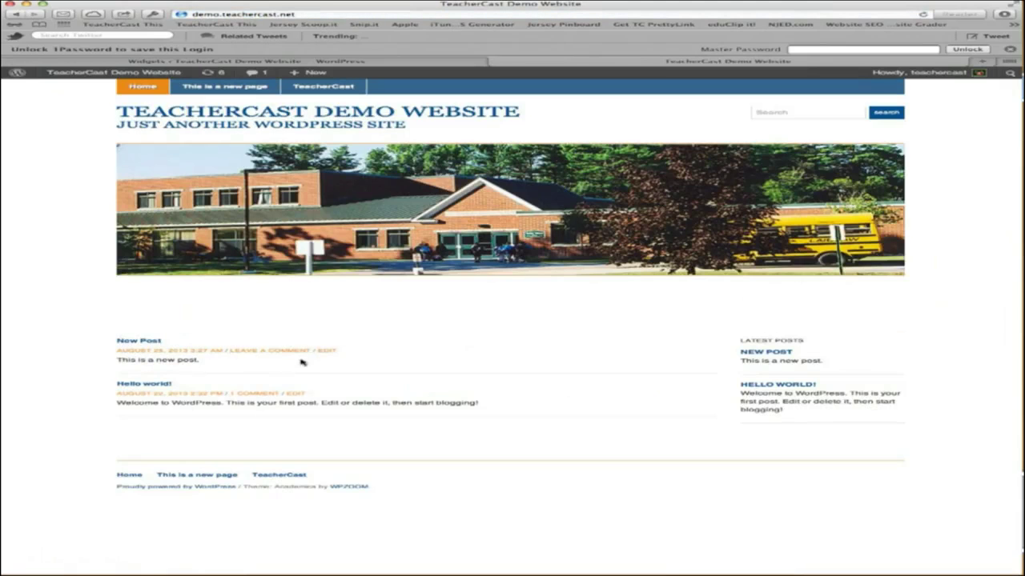
{"action": "left_click", "coordinate": [425, 64]}
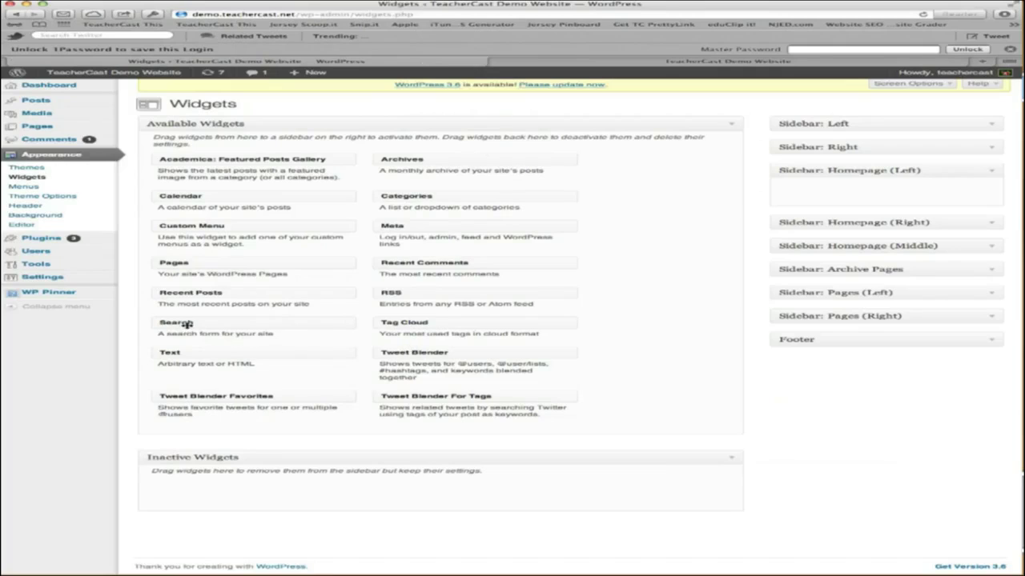
Add a Search widget titled "Search our Site" to the Homepage (Left) sidebar, save it and check the reloaded public home page
{"action": "left_click_drag", "start_coordinate": [187, 324], "coordinate": [825, 208]}
{"action": "left_click", "coordinate": [824, 215]}
{"action": "type", "text": "Search our Site"}
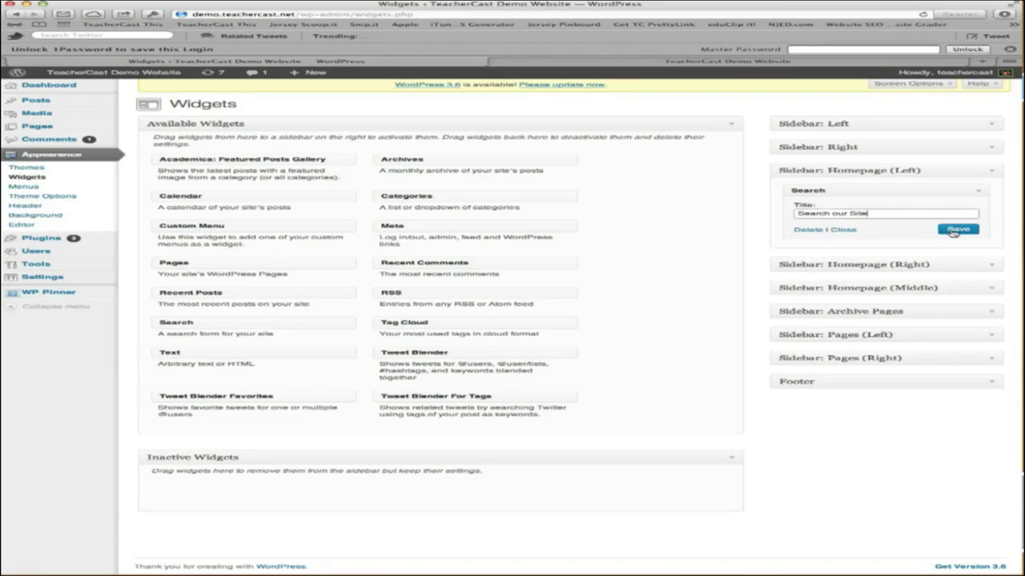
{"action": "left_click", "coordinate": [952, 231]}
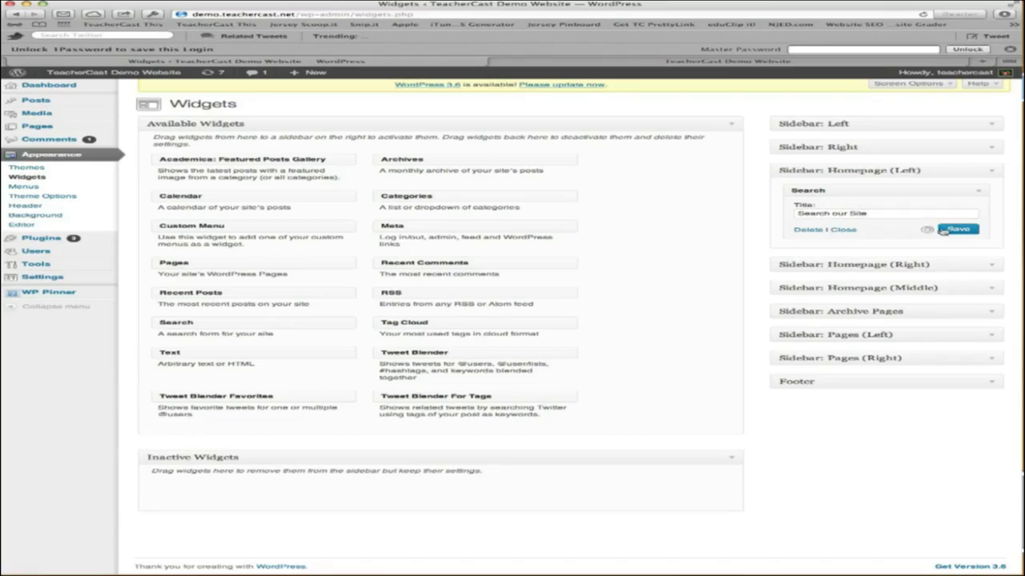
{"action": "left_click", "coordinate": [578, 64]}
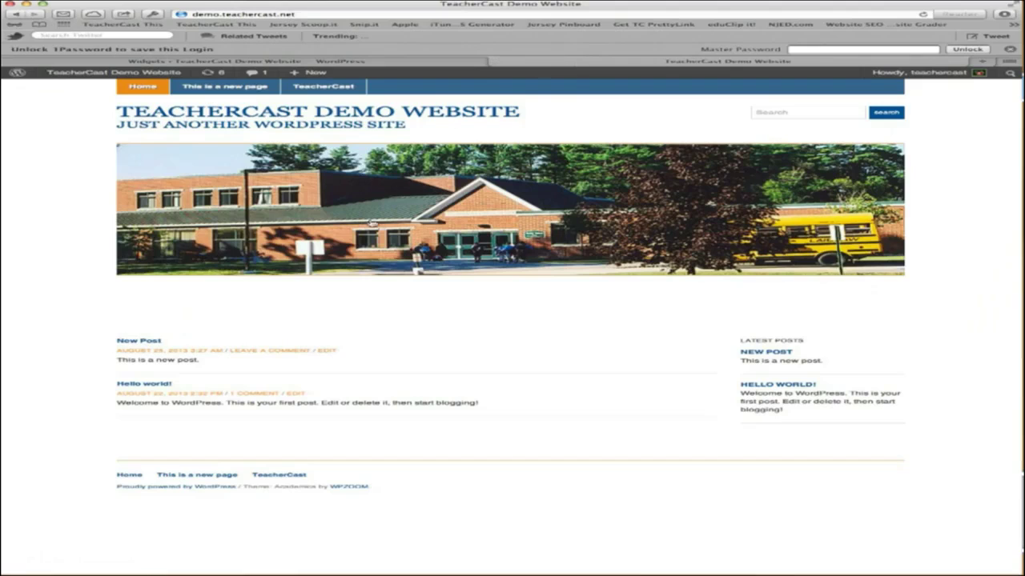
{"action": "key", "text": "super+r"}
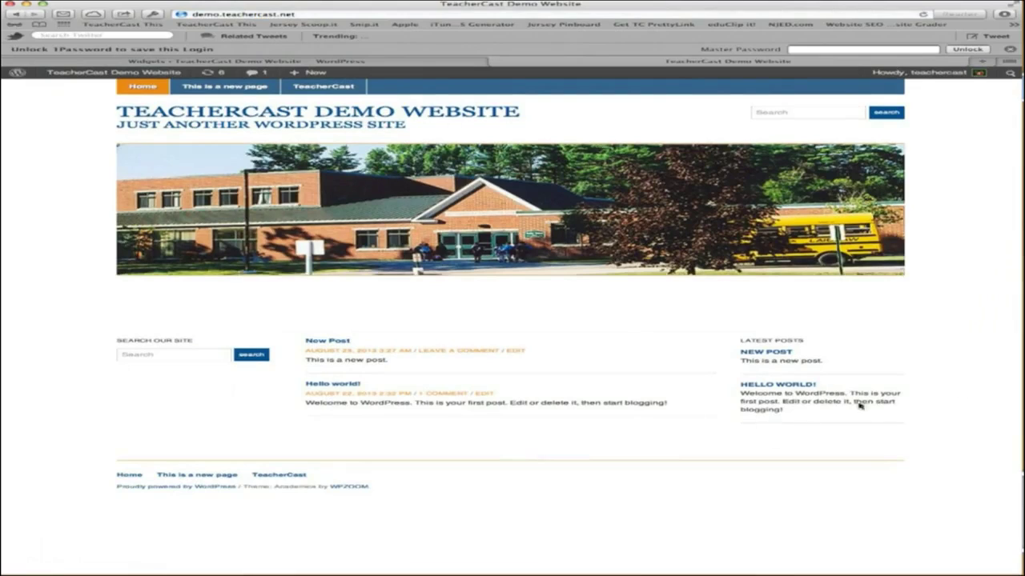
Remove the Academica: Featured Posts Gallery widget from the Homepage (Right) sidebar
{"action": "key", "text": "super+shift+bracketleft"}
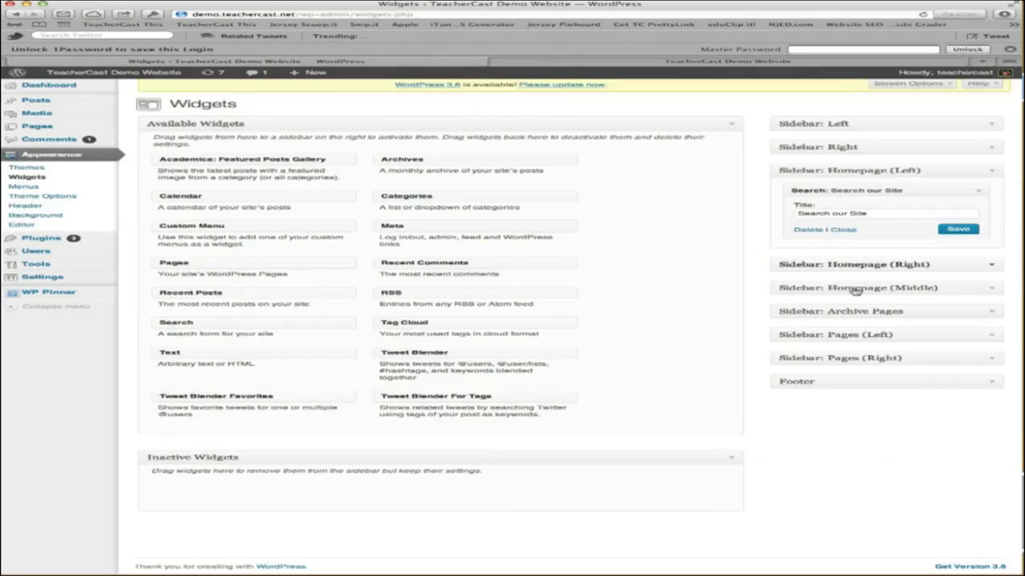
{"action": "left_click", "coordinate": [990, 267]}
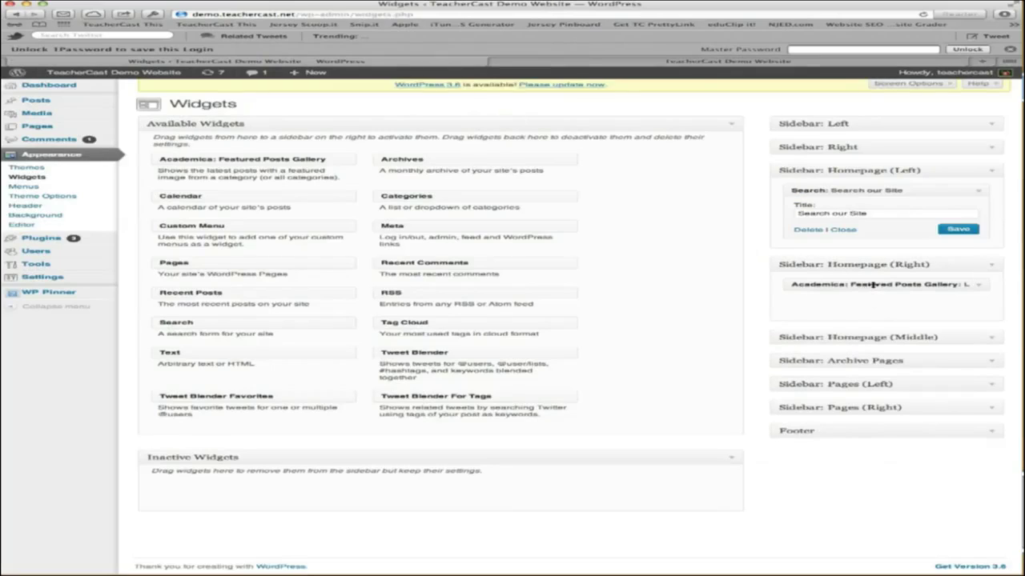
{"action": "left_click_drag", "start_coordinate": [867, 284], "coordinate": [481, 291]}
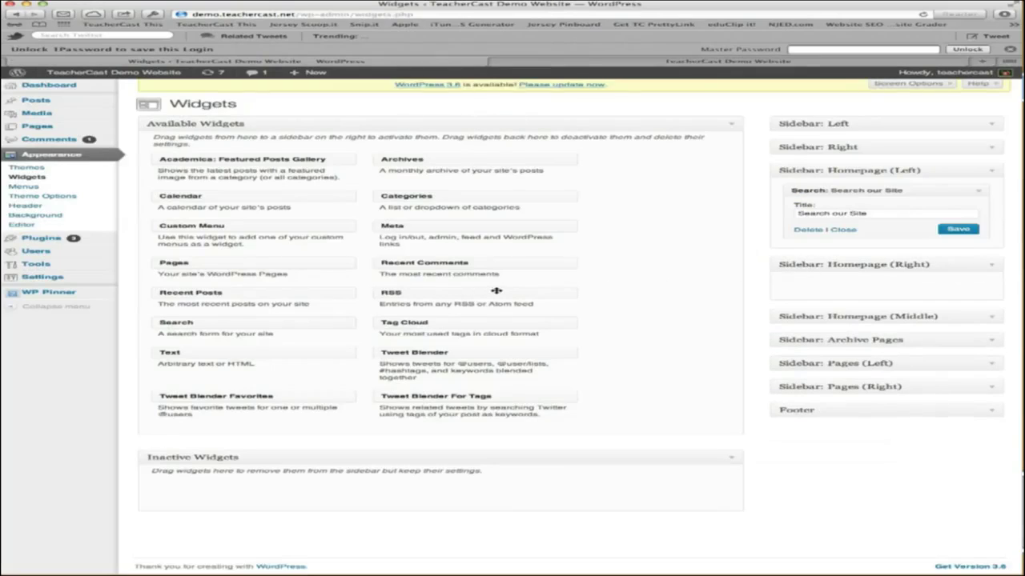
Add a Meta widget titled "Links" to the Homepage (Right) sidebar, save it and check the reloaded public home page
{"action": "left_click_drag", "start_coordinate": [388, 224], "coordinate": [805, 285]}
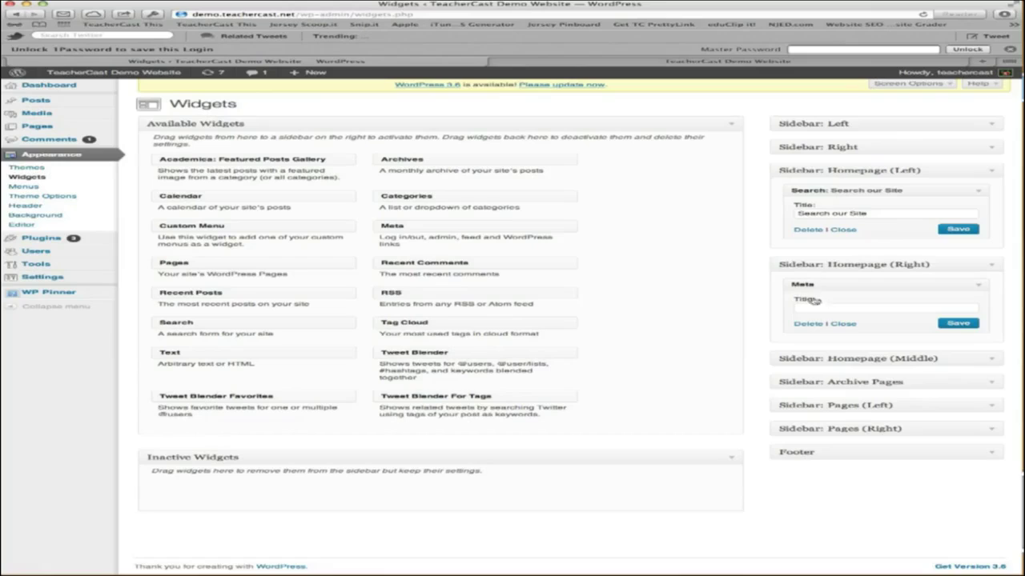
{"action": "left_click", "coordinate": [821, 305]}
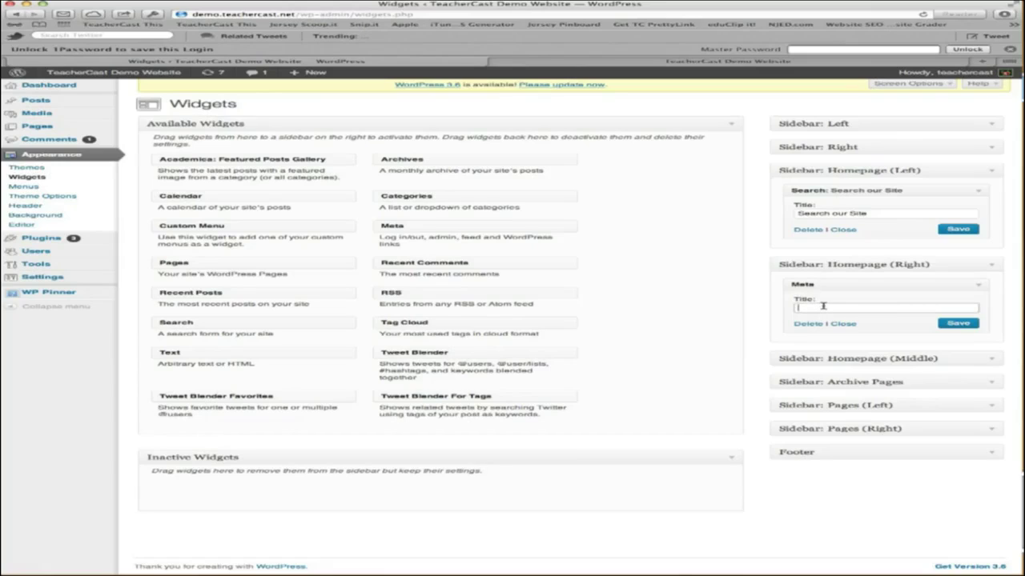
{"action": "type", "text": "Links"}
{"action": "left_click", "coordinate": [951, 327]}
{"action": "left_click", "coordinate": [594, 62]}
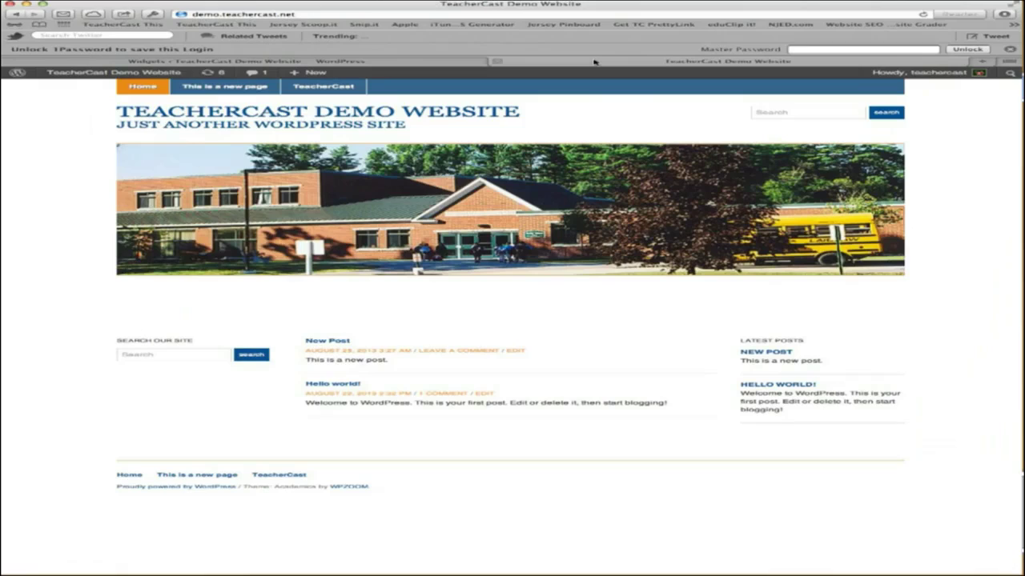
{"action": "key", "text": "super+r"}
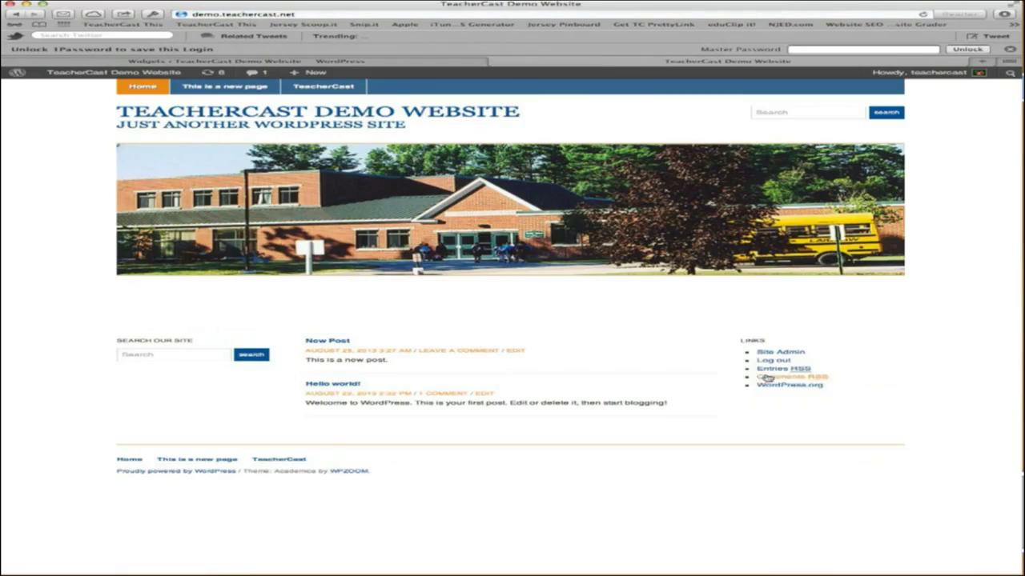
In a new browser tab, open YouTube's 21st Century Website video with MediaCore and EduBlogs and display its embed code
{"action": "left_click", "coordinate": [982, 60]}
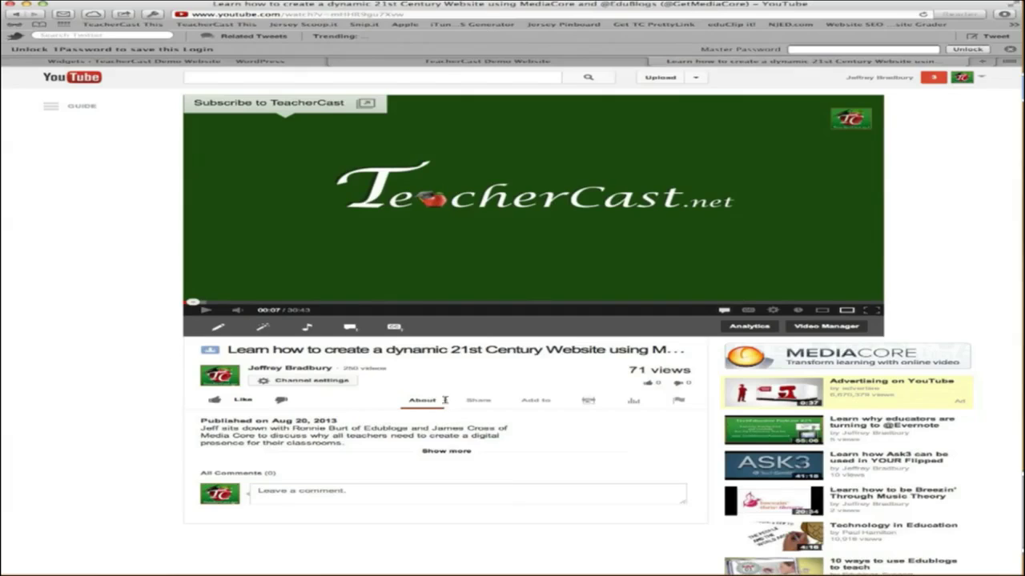
{"action": "left_click", "coordinate": [472, 401]}
{"action": "left_click", "coordinate": [338, 425]}
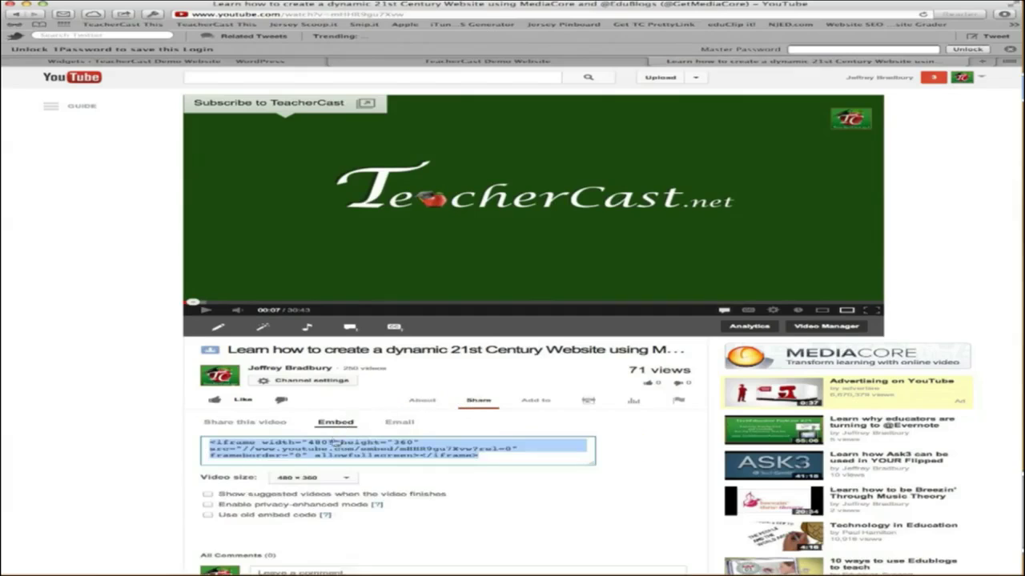
Set the video embed to a custom size 200 wide and copy the resulting iframe code
{"action": "left_click", "coordinate": [348, 479]}
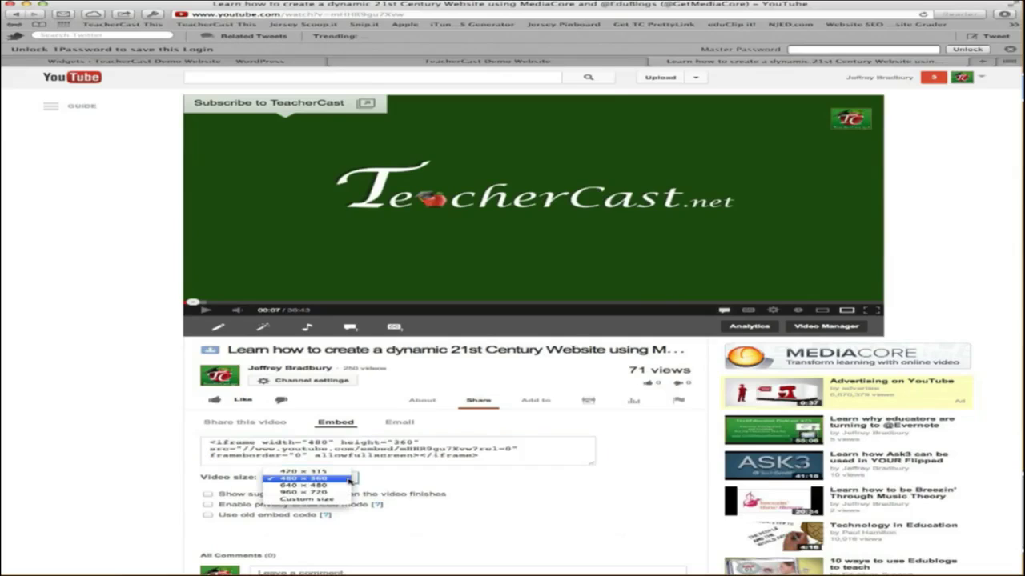
{"action": "left_click", "coordinate": [300, 499]}
{"action": "left_click", "coordinate": [386, 479]}
{"action": "type", "text": "200"}
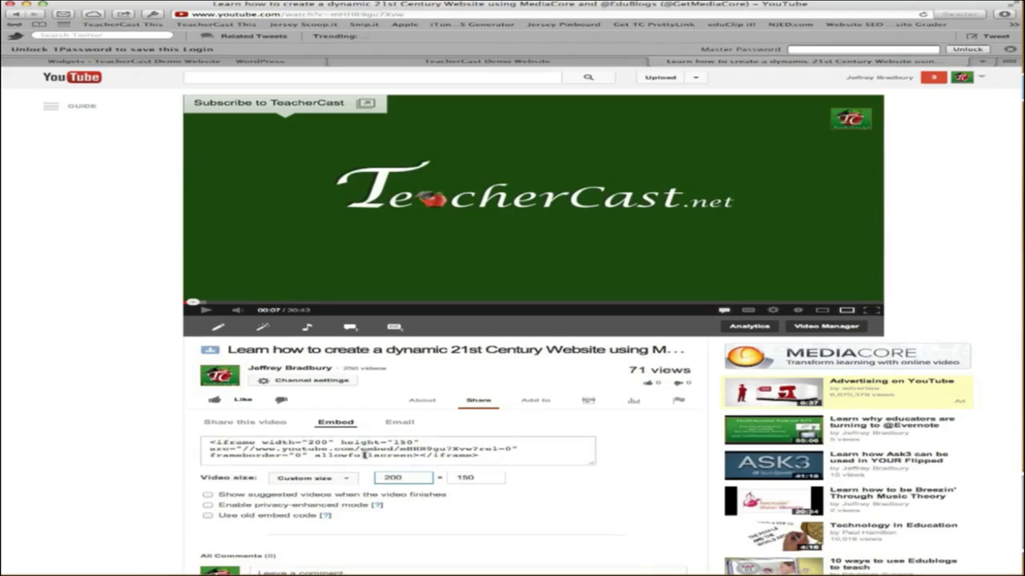
{"action": "left_click", "coordinate": [365, 458]}
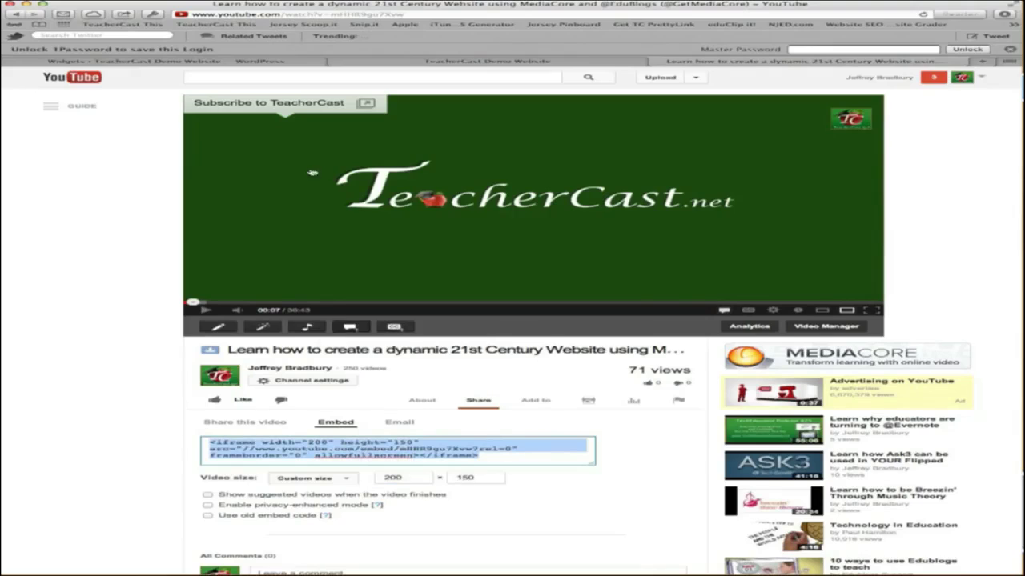
Replace the Homepage (Right) sidebar's Meta widget with a saved Text widget reading "Hello Everyone" and check it on the public home page
{"action": "left_click", "coordinate": [192, 63]}
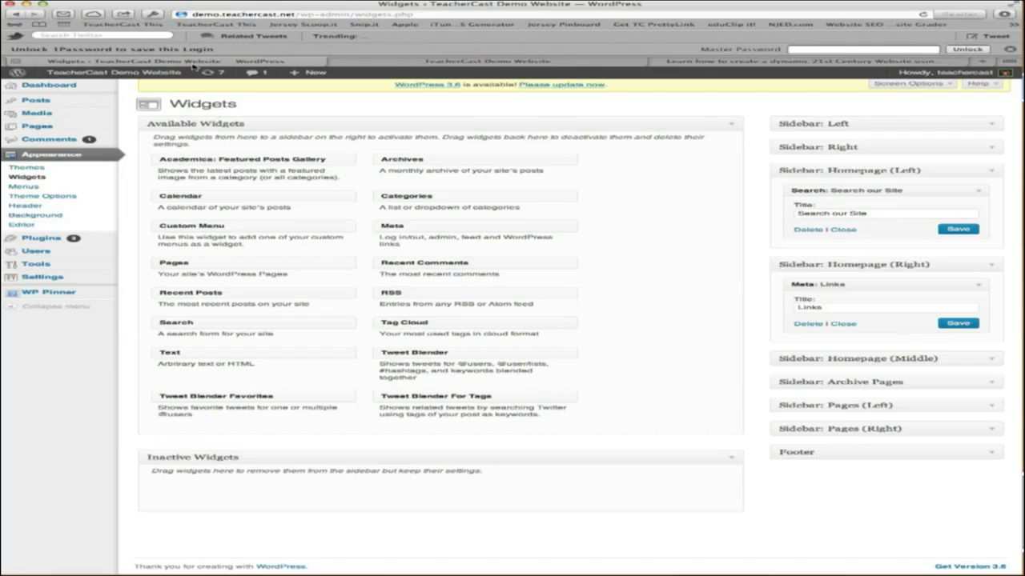
{"action": "left_click_drag", "start_coordinate": [939, 282], "coordinate": [580, 272]}
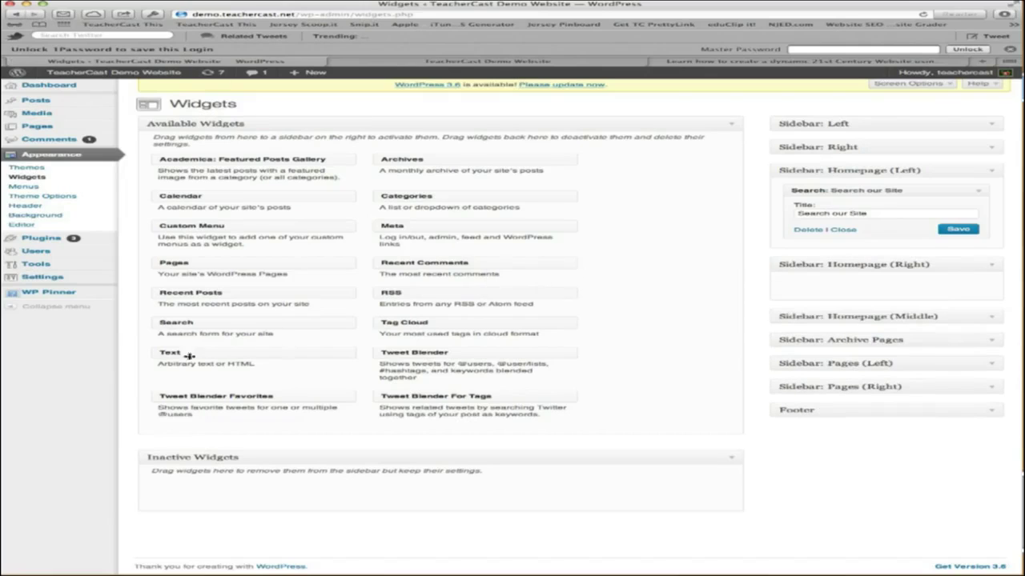
{"action": "left_click_drag", "start_coordinate": [264, 355], "coordinate": [824, 292]}
{"action": "left_click", "coordinate": [813, 326]}
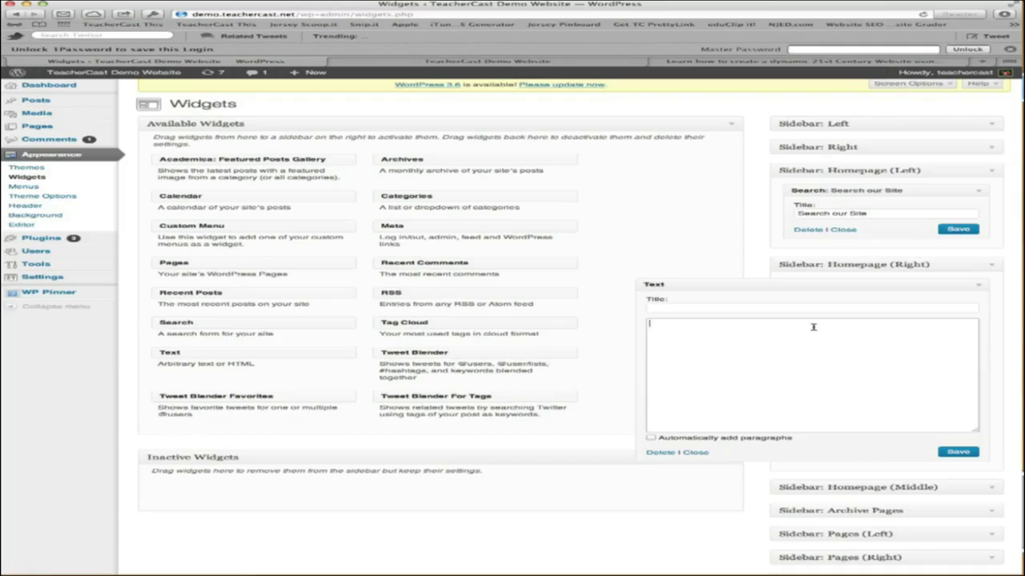
{"action": "type", "text": "Hello Everyone"}
{"action": "left_click", "coordinate": [960, 453]}
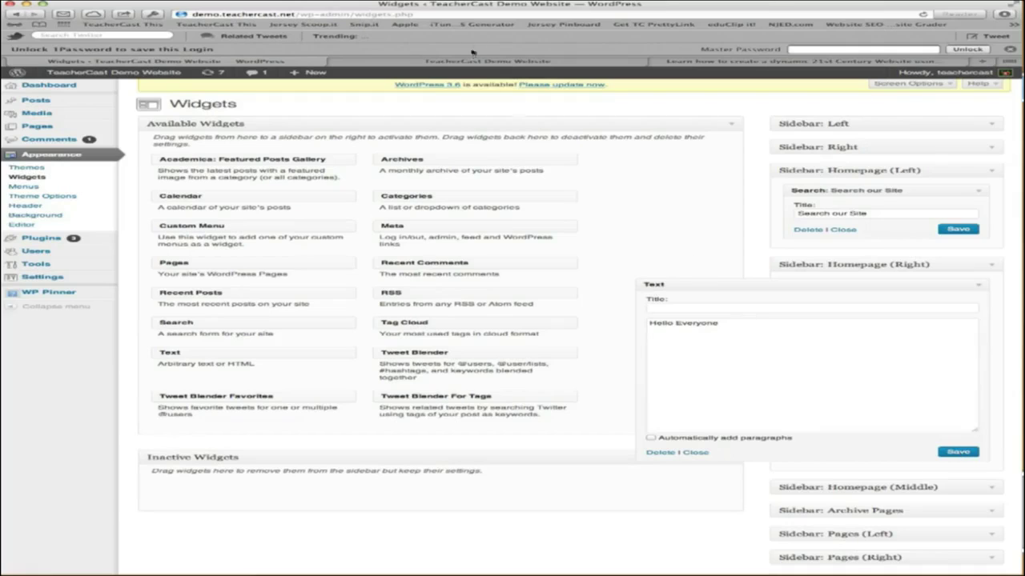
{"action": "left_click", "coordinate": [475, 60]}
{"action": "key", "text": "super+r"}
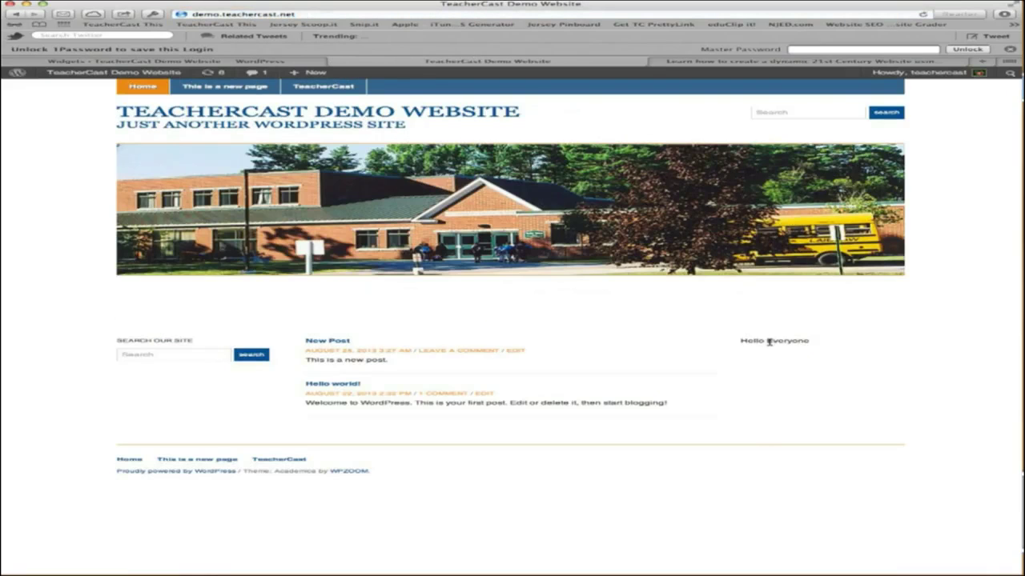
Replace the Text widget's content with the copied 200 × 150 YouTube iframe code, save it and reload the public home page
{"action": "left_click", "coordinate": [228, 64]}
{"action": "left_click", "coordinate": [794, 334]}
{"action": "key", "text": "super+a"}
{"action": "type", "text": "<iframe width=\"200\" height=\"150\" src=\"//www.youtube.com/embed/mHHR9gu7Xvw?rel=0\" frameborder=\"0\" allowfullscreen></iframe>"}
{"action": "left_click", "coordinate": [949, 453]}
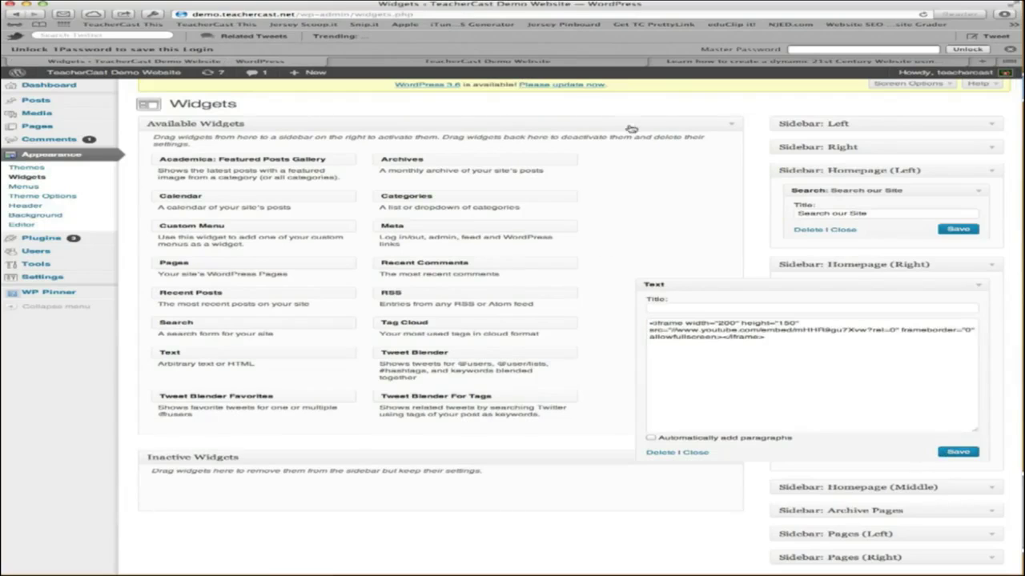
{"action": "left_click", "coordinate": [560, 63]}
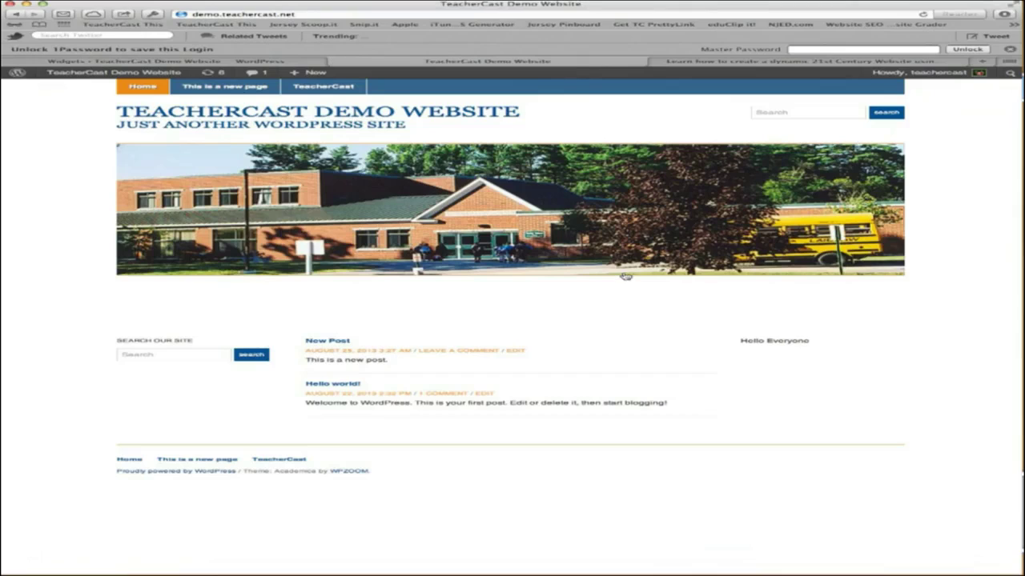
{"action": "key", "text": "super+r"}
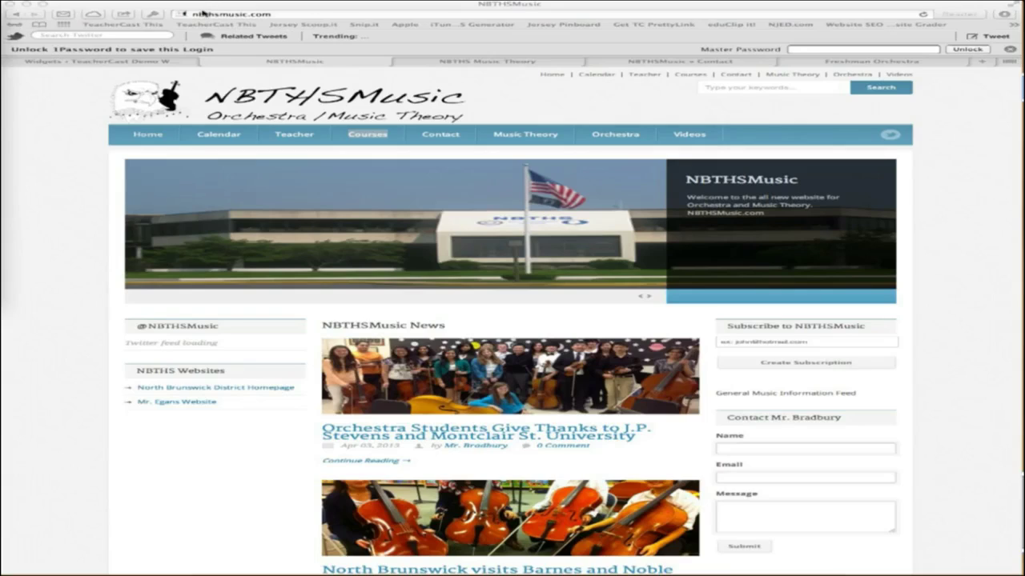
Switch from the NBTHSMusic home page to its Music Theory site and examine the layout as an example
{"action": "left_click", "coordinate": [461, 62]}
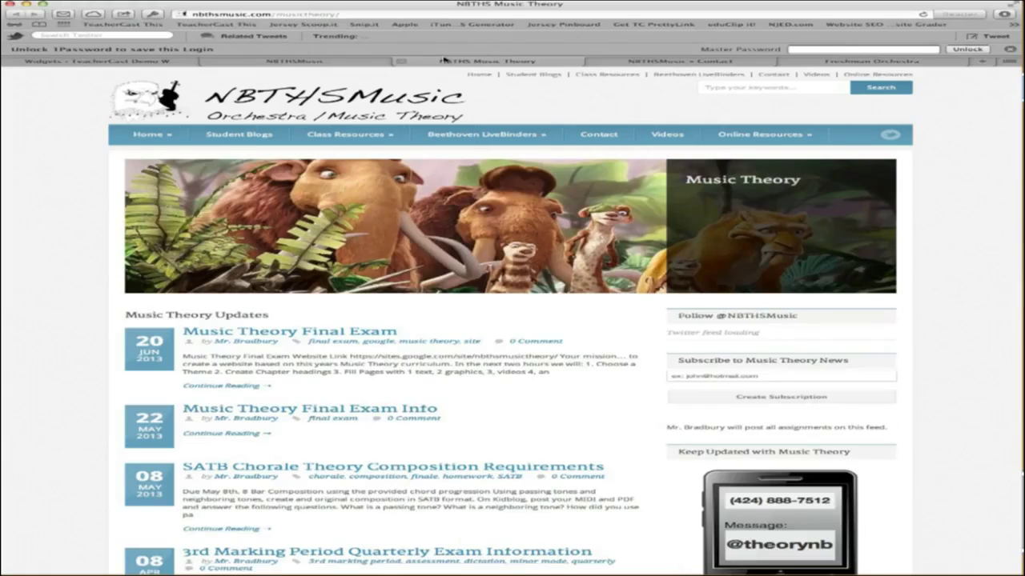